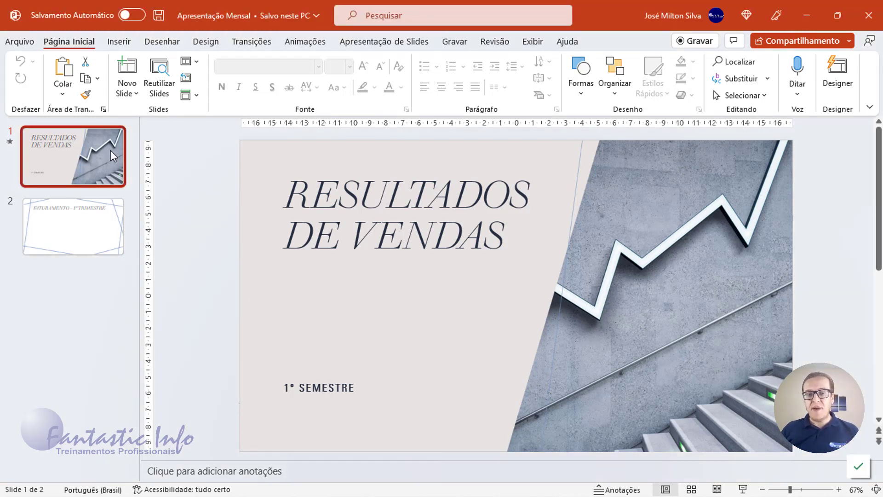
Step: Go to slide 2, 'FATURAMENTO – 1º TRIMESTRE', and bring up Gráfico on the Inserir ribbon
left_click(92, 244)
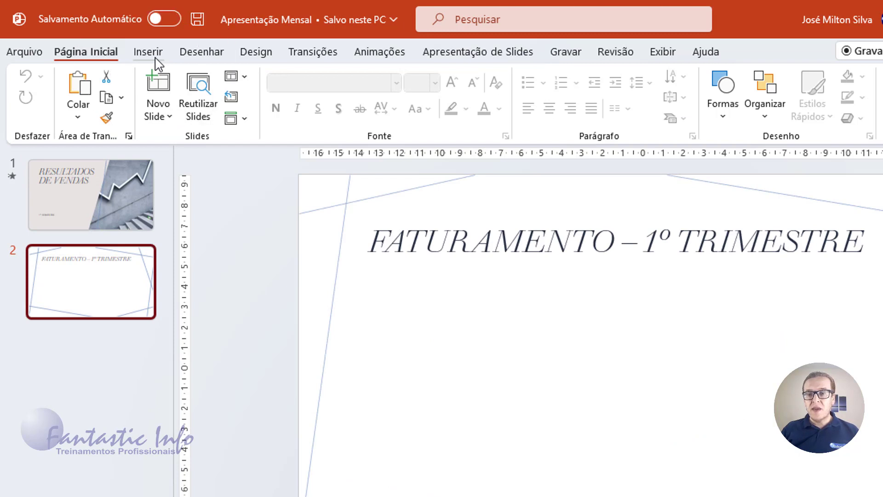
left_click(125, 46)
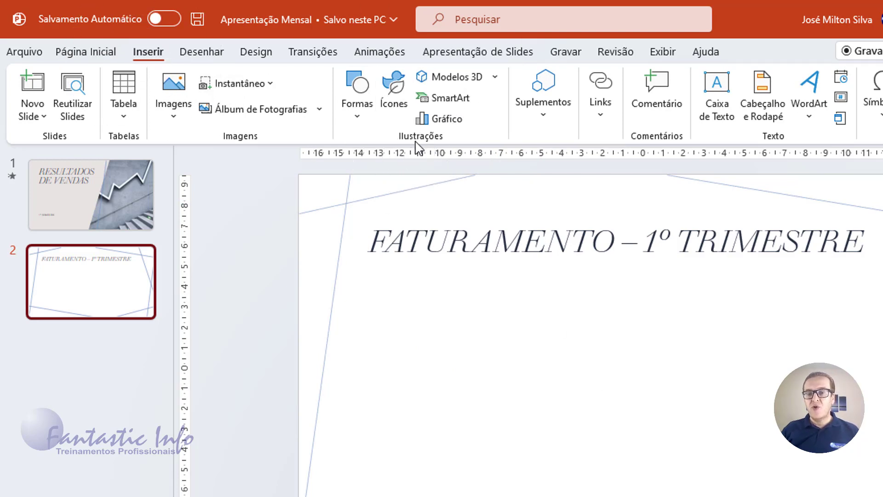
left_click(452, 129)
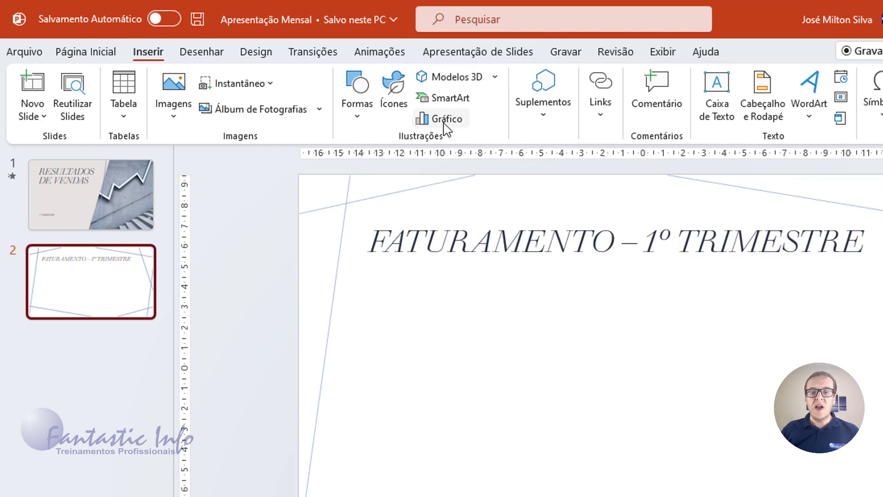
Step: Insert a Colunas > Coluna Agrupada chart on the slide with its sample data sheet
left_click(445, 120)
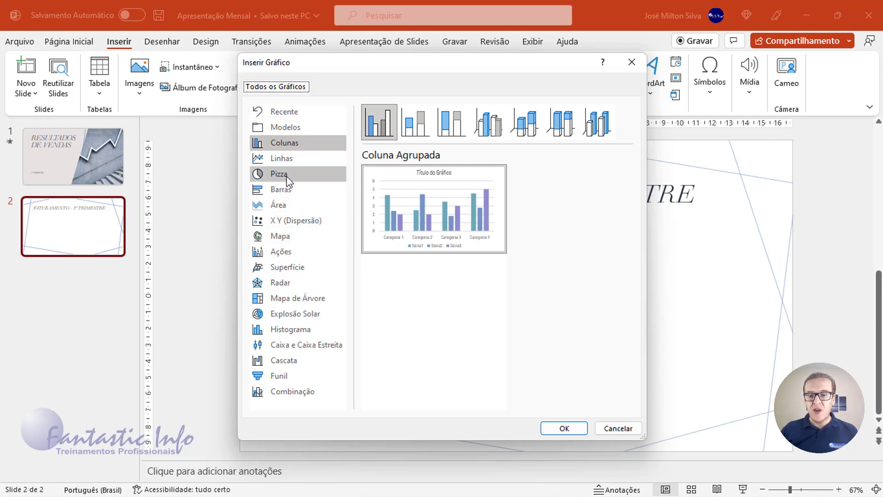
left_click(293, 147)
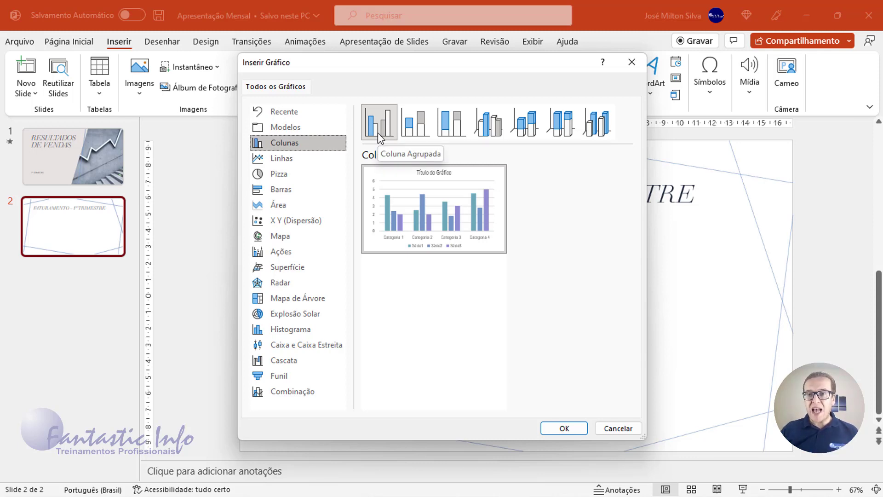
left_click(564, 428)
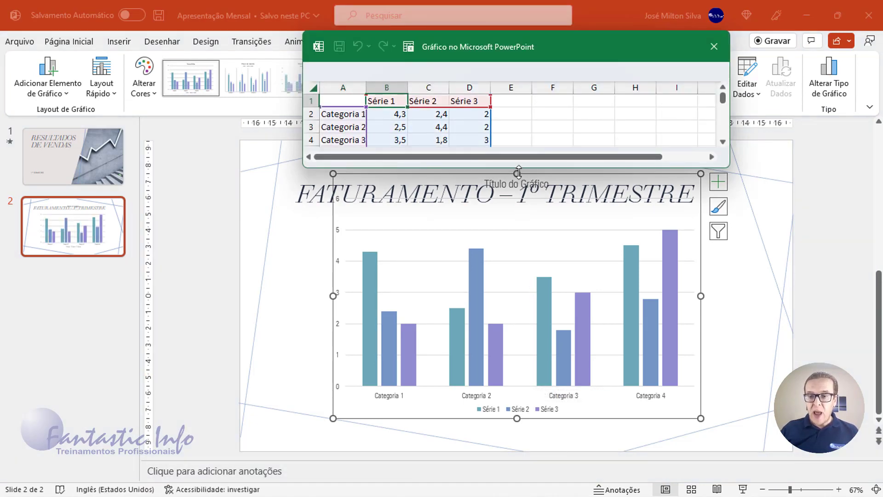
Step: Move the data sheet aside and drag the chart's top edge down below the title
mouse_move(522, 167)
left_mouse_down()
mouse_move(520, 198)
mouse_move(522, 167)
left_mouse_up()
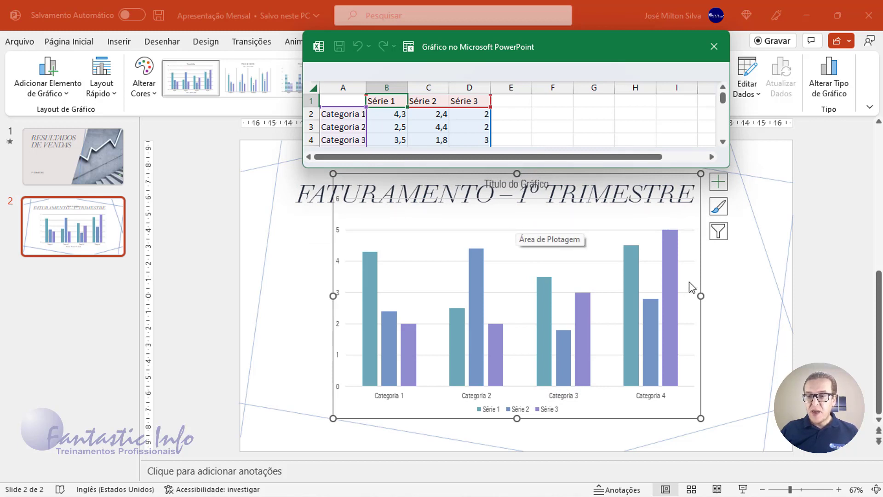
left_click_drag(556, 48, 489, 26)
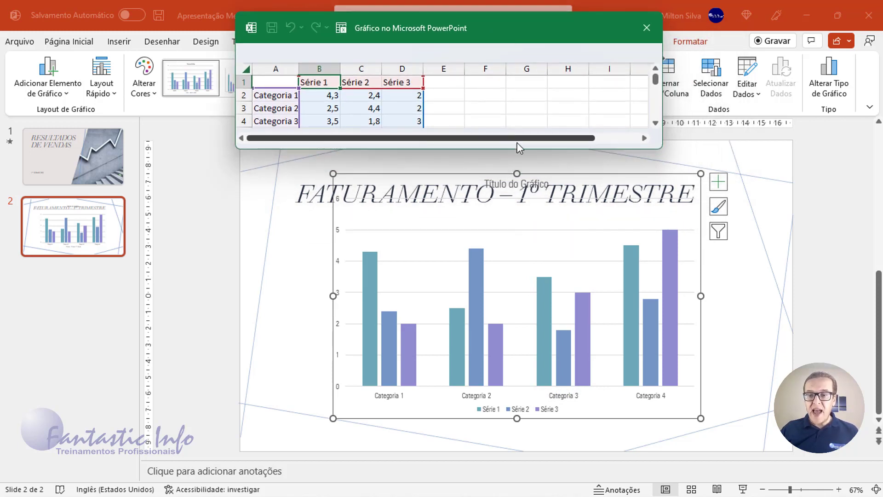
left_click(516, 173)
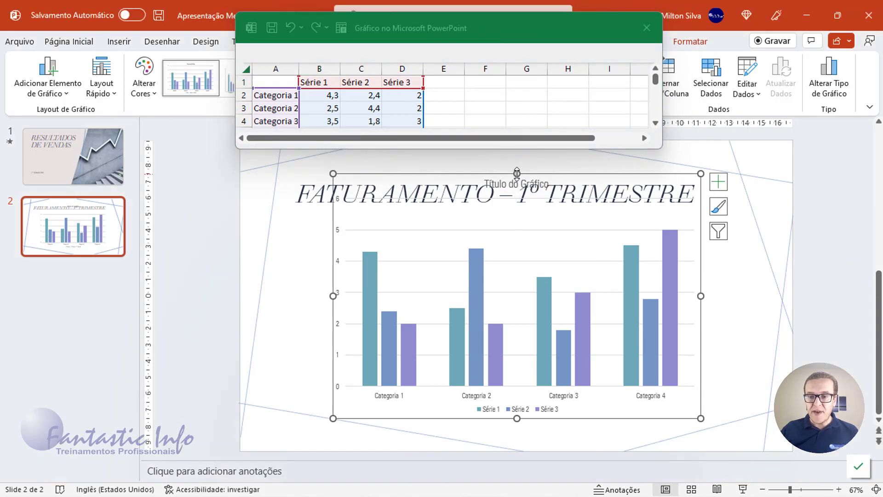
left_click_drag(516, 173, 515, 220)
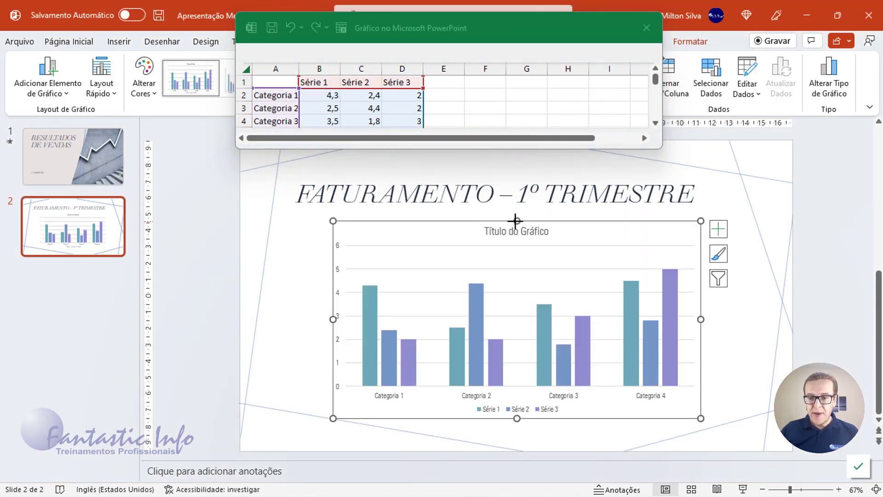
left_click_drag(516, 221, 516, 228)
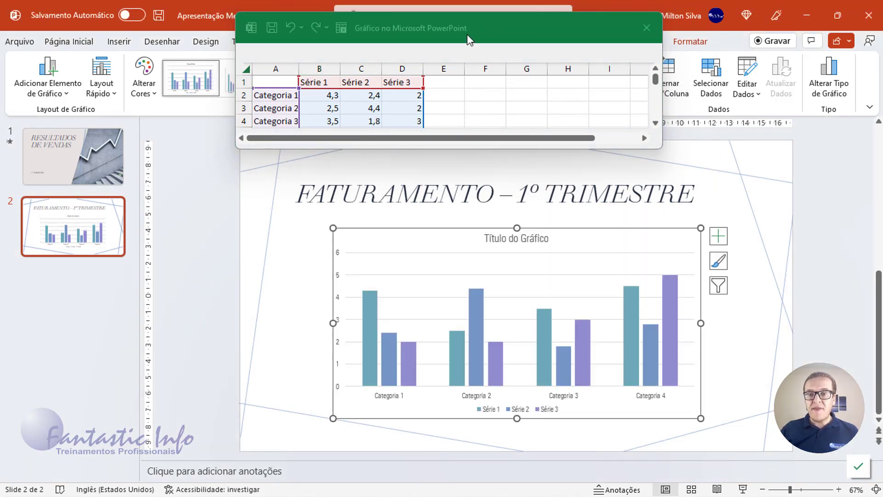
Step: Reposition and enlarge the data sheet to show all rows, and widen columns A and B
left_click_drag(467, 35, 493, 84)
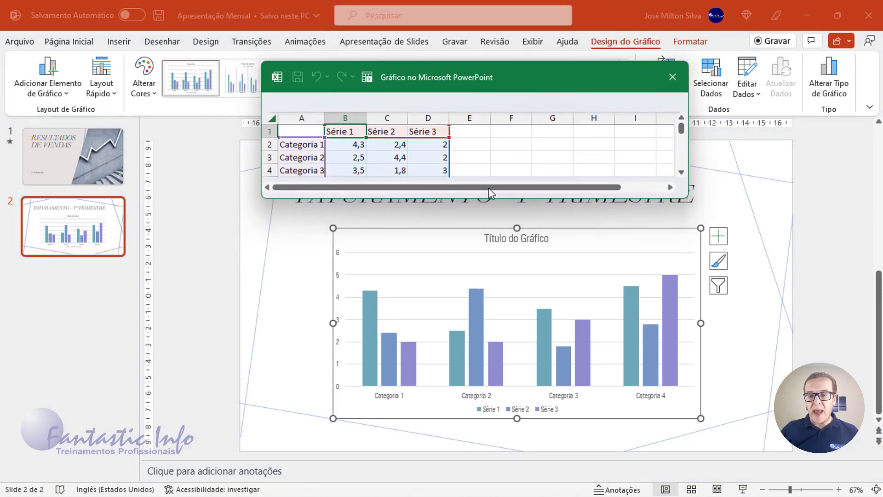
left_click_drag(487, 196, 489, 228)
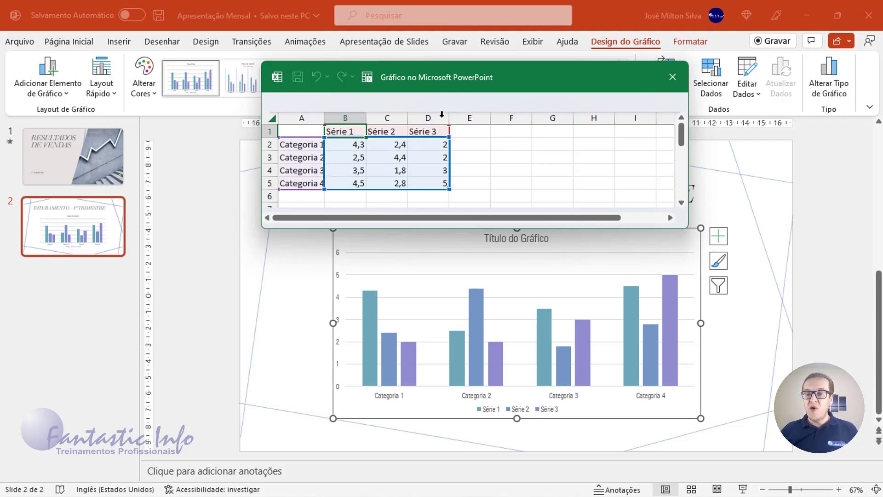
left_click_drag(465, 83, 465, 93)
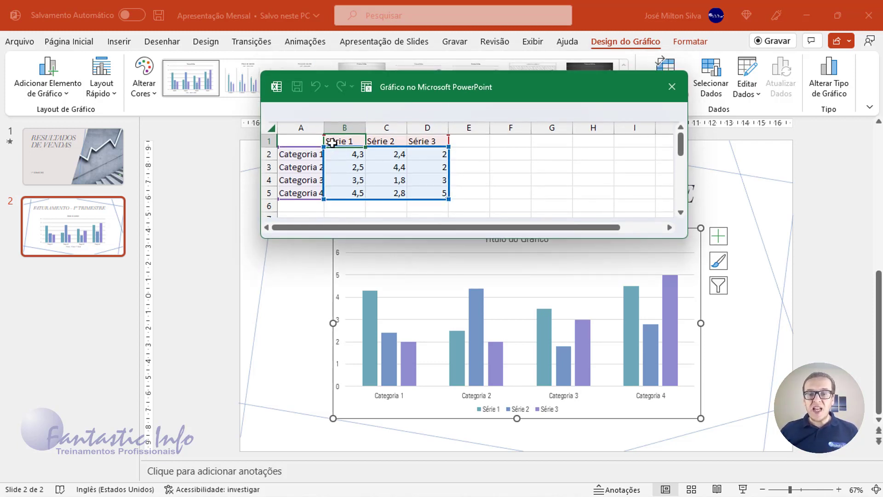
left_click_drag(324, 128, 343, 128)
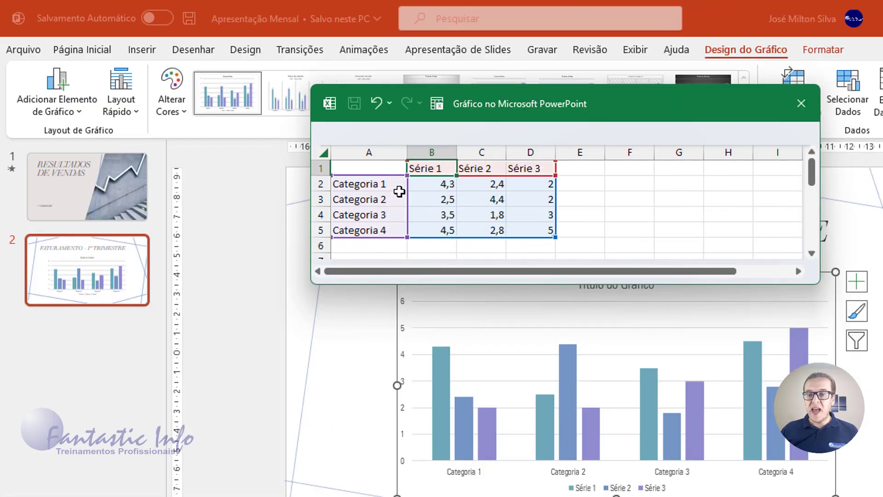
left_click_drag(456, 152, 461, 153)
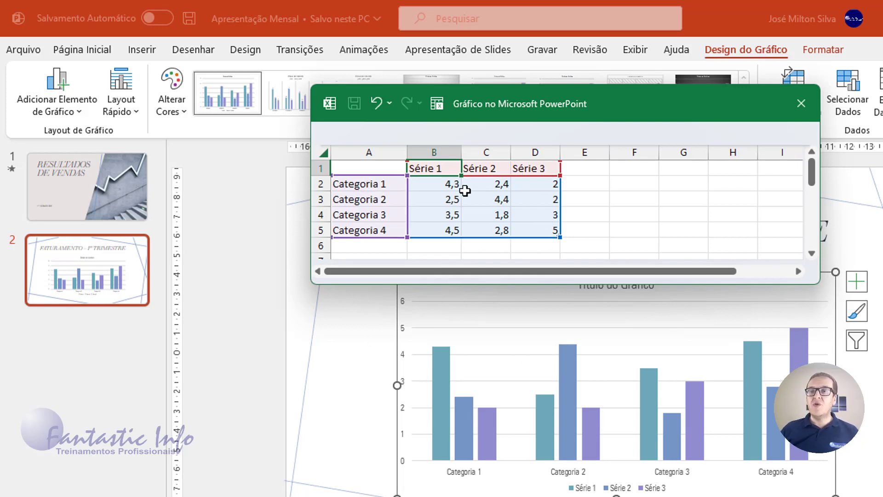
Step: Enter 'Estados' as the A1 category header and 'Vendas' as the B1 series name
left_click(386, 172)
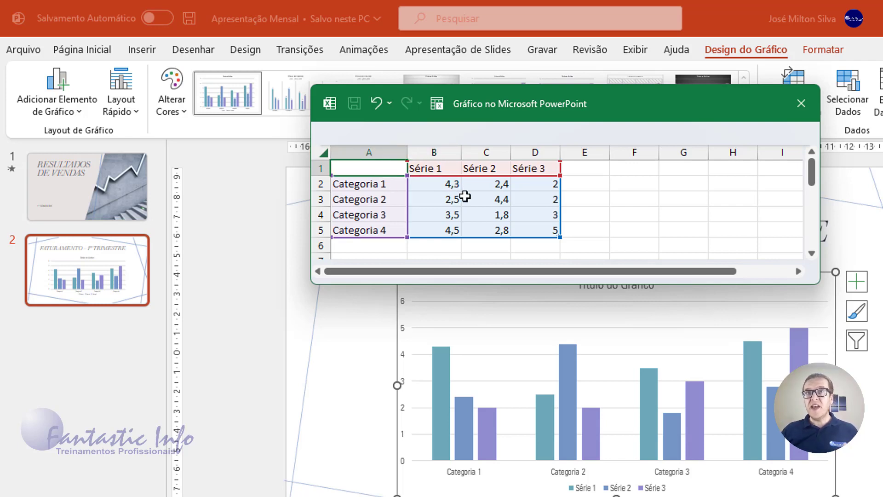
type("Es")
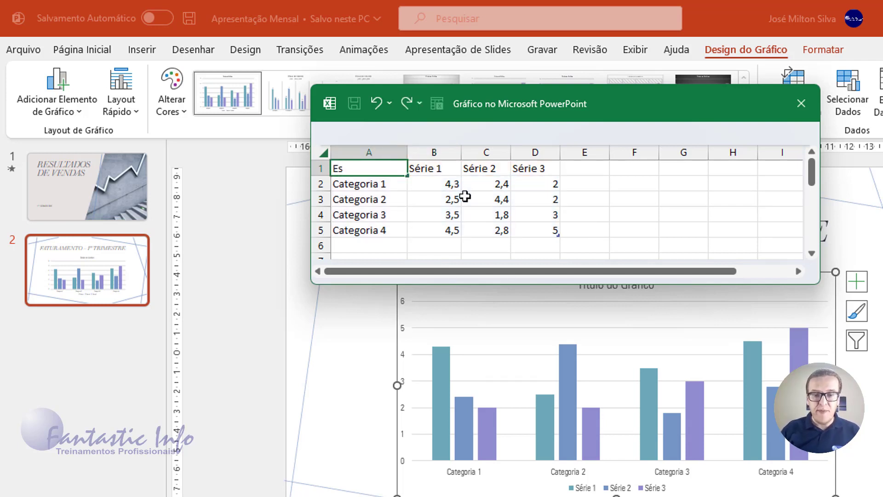
type("p")
key("BackSpace")
type("tados")
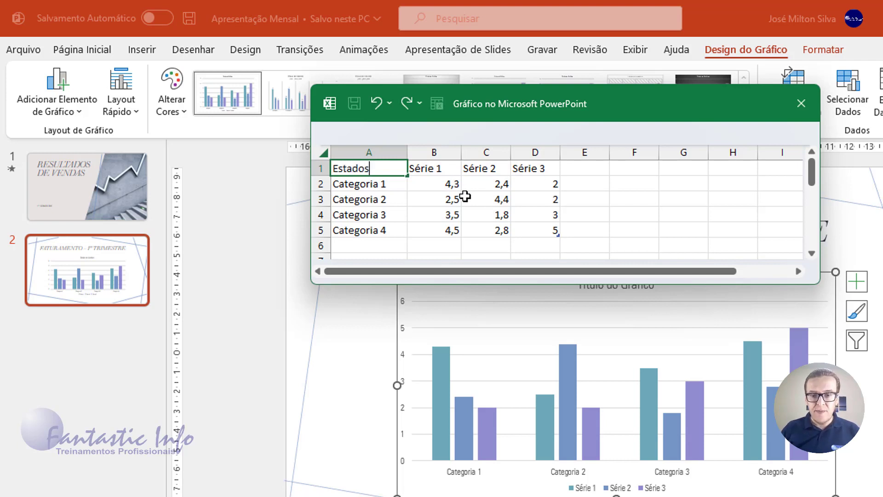
key("Tab")
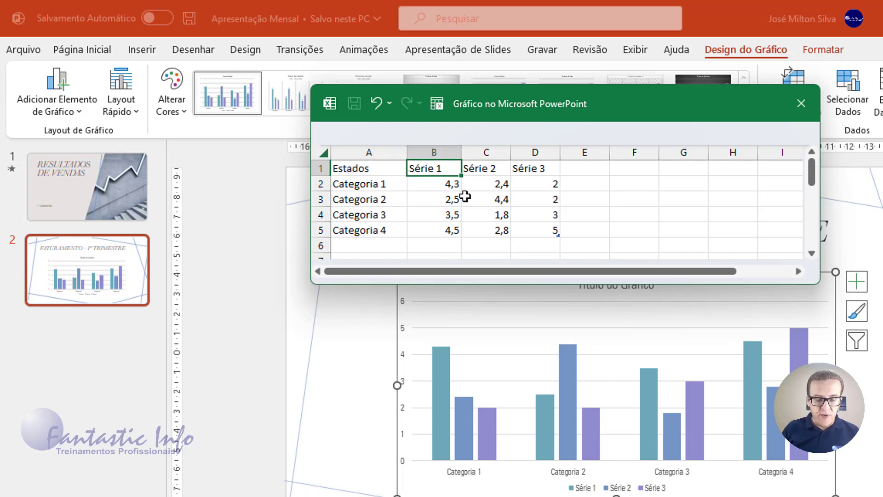
type("Vendas")
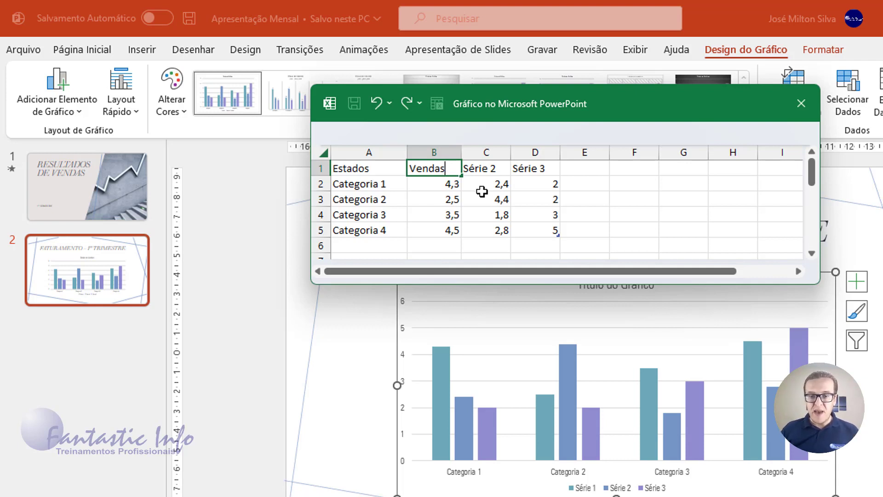
left_click(449, 184)
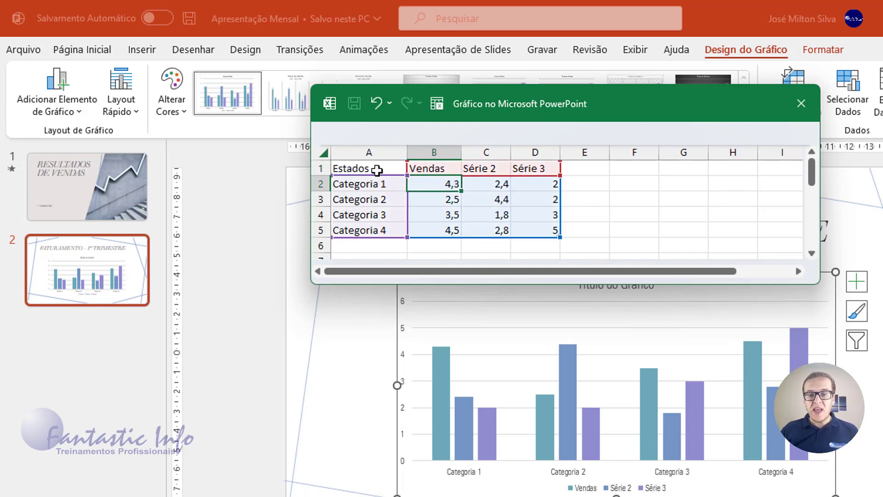
Step: Select the category labels and Vendas values, then select columns C and D
left_click_drag(377, 170, 374, 230)
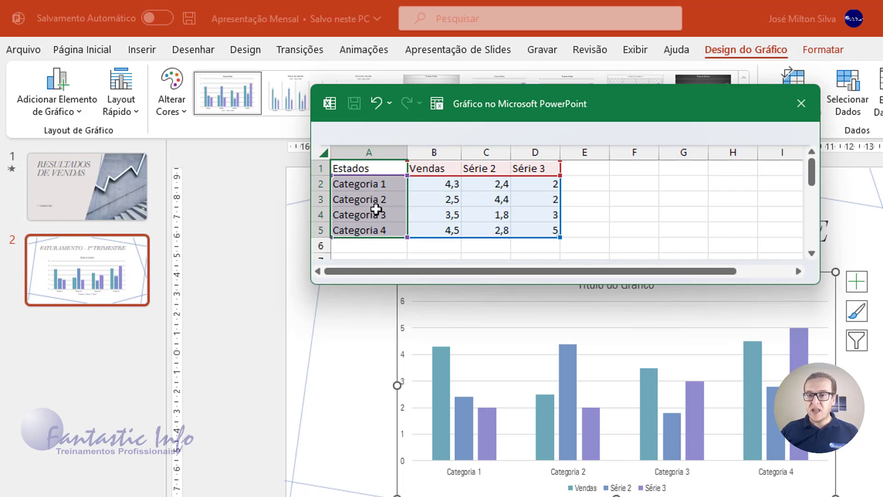
left_click_drag(433, 169, 439, 230)
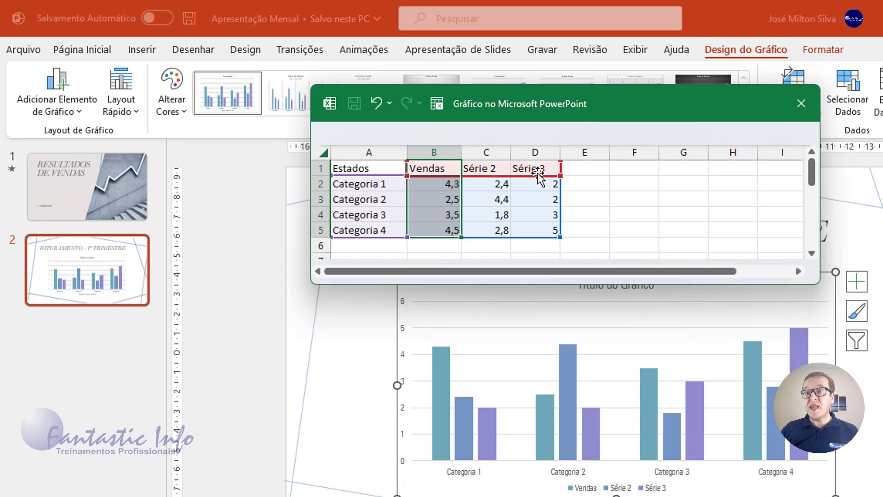
left_click(487, 151)
left_click_drag(486, 150, 529, 152)
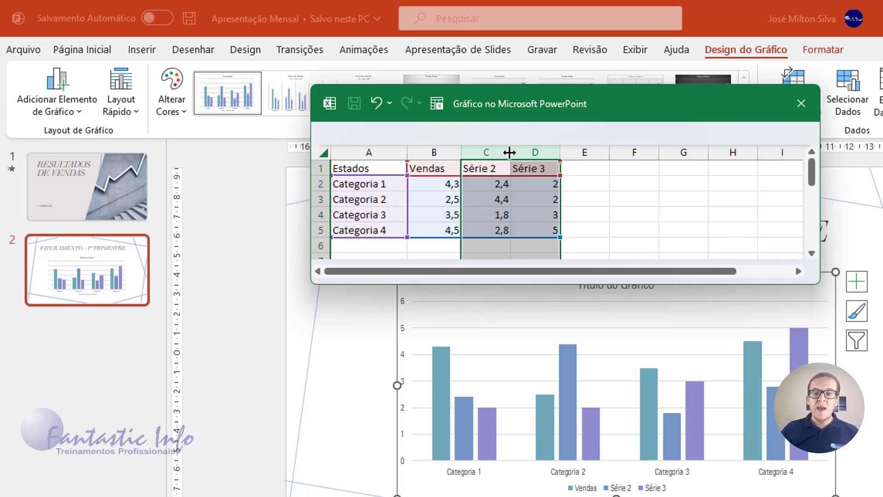
right_click(502, 149)
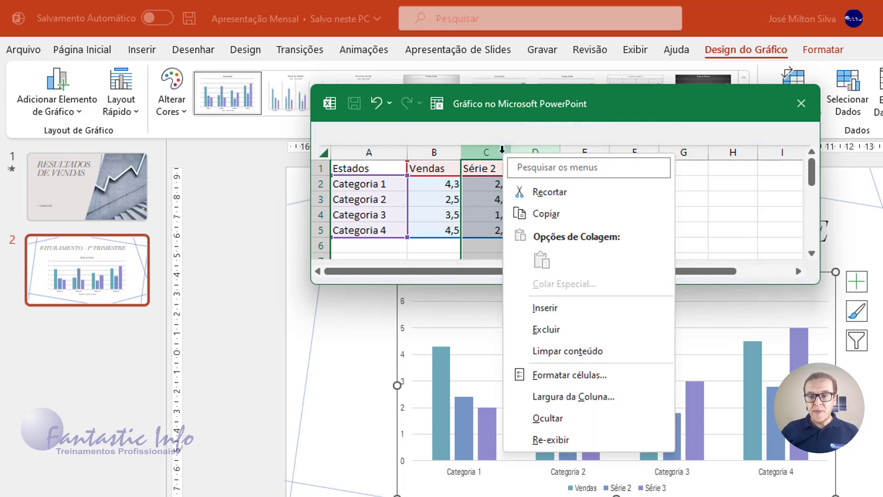
left_click(551, 334)
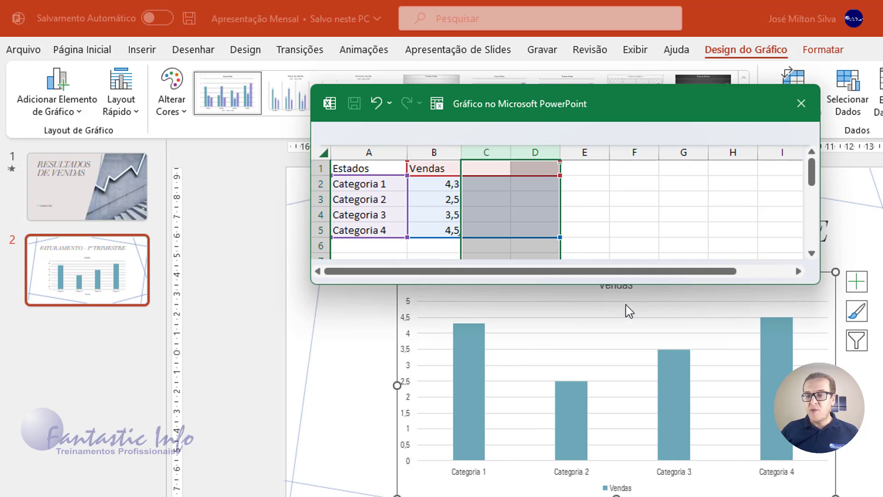
left_click(437, 168)
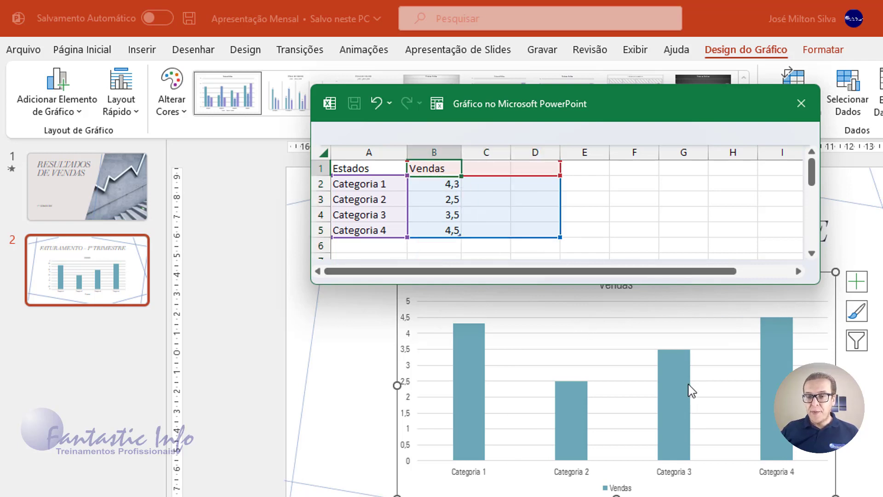
left_click(354, 172)
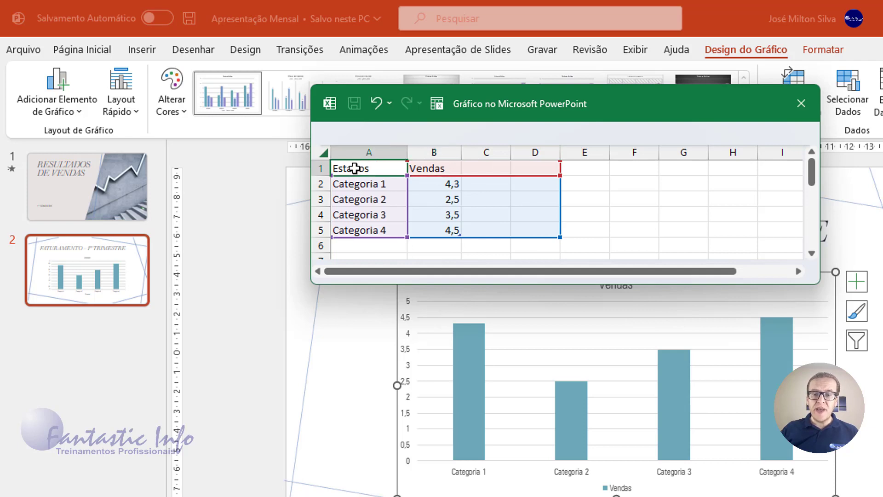
left_click(495, 167)
left_click(534, 167)
left_click(577, 167)
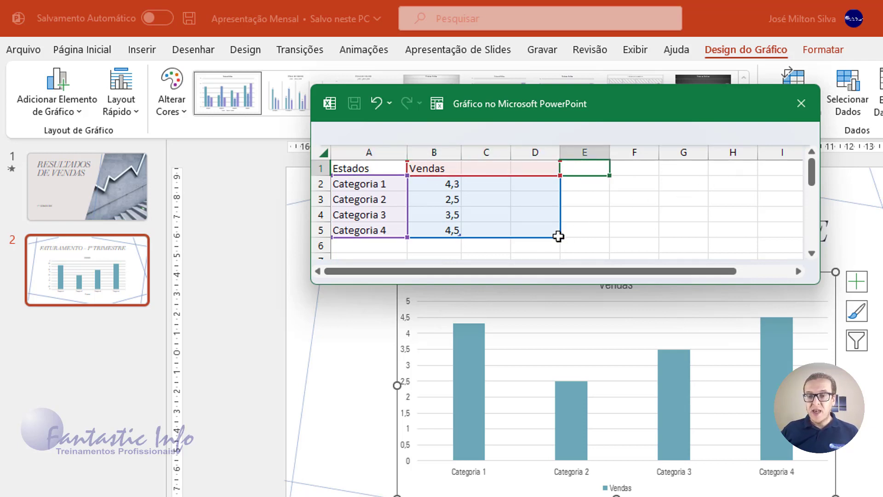
left_click(427, 170)
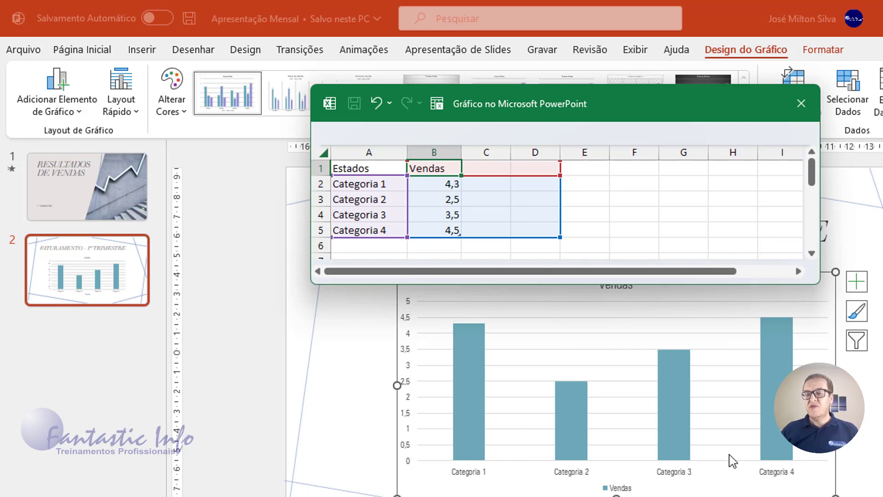
Step: Replace Categoria 1–4 with Espírito Santo, Minas Gerais, Rio de Janeiro and São Paulo, widening column A
left_click(393, 186)
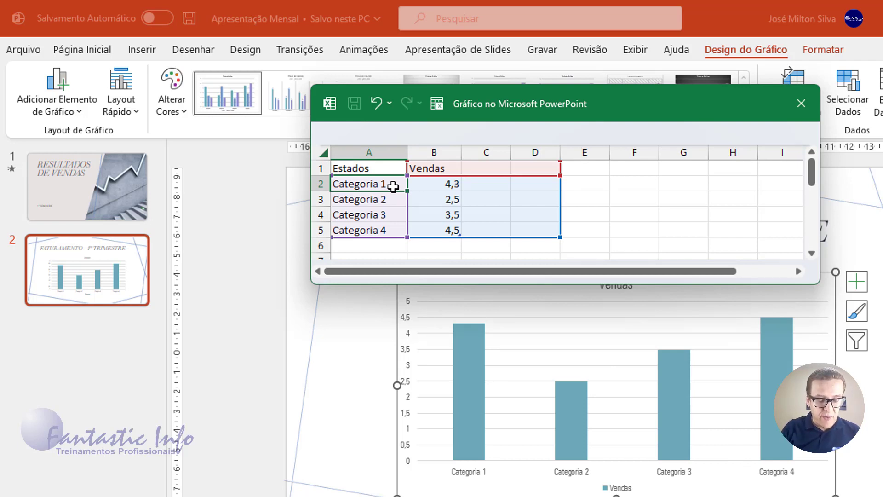
type("Esp")
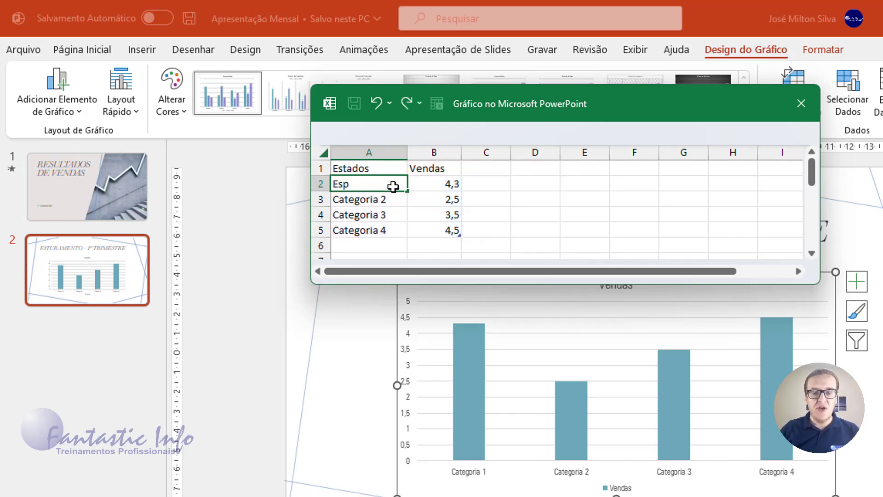
type("írito")
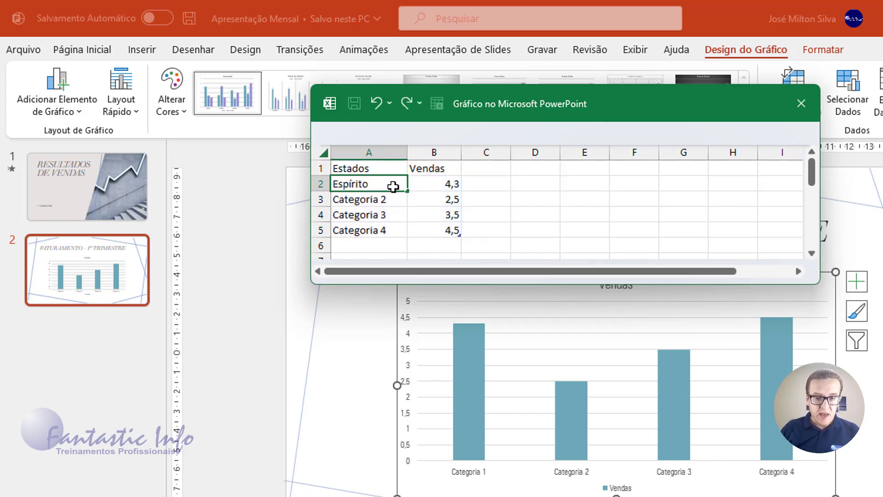
type(" Sant")
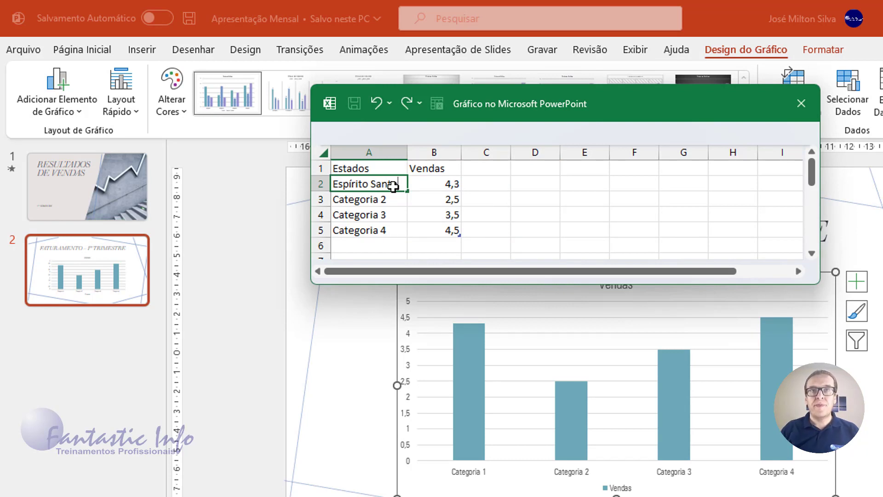
type("o")
key("Return")
type("Minas ")
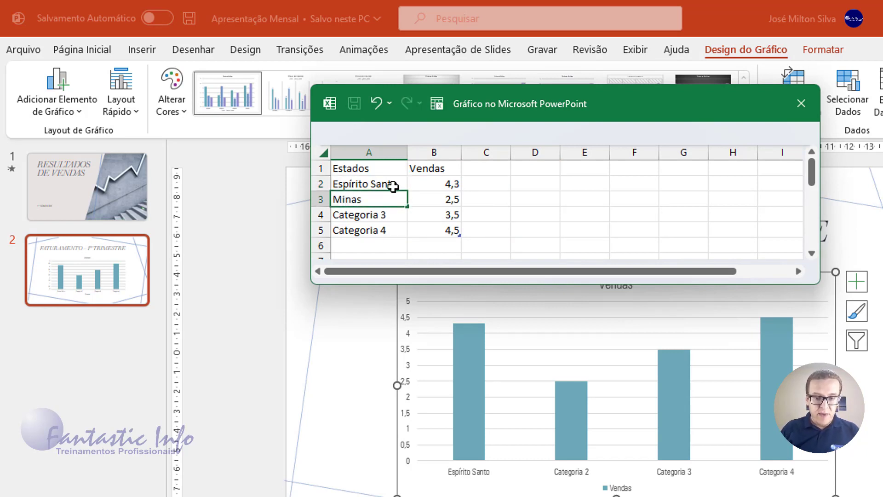
type("Gerais")
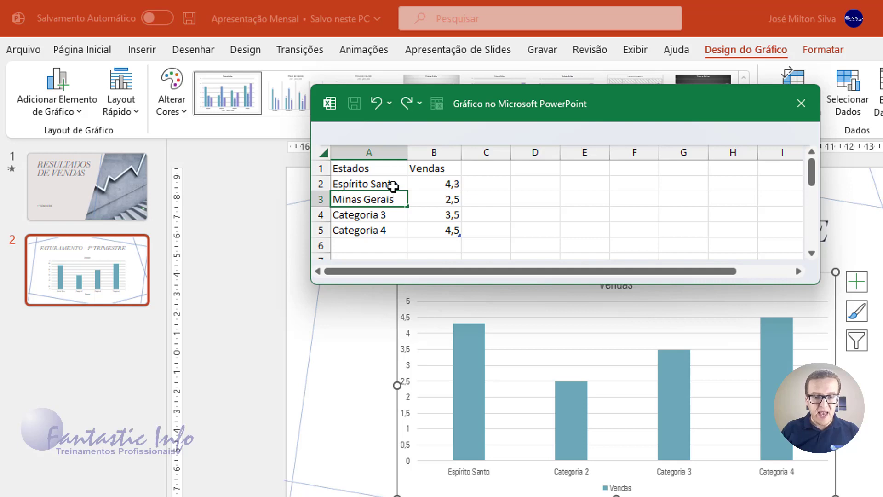
key("Return")
type("R")
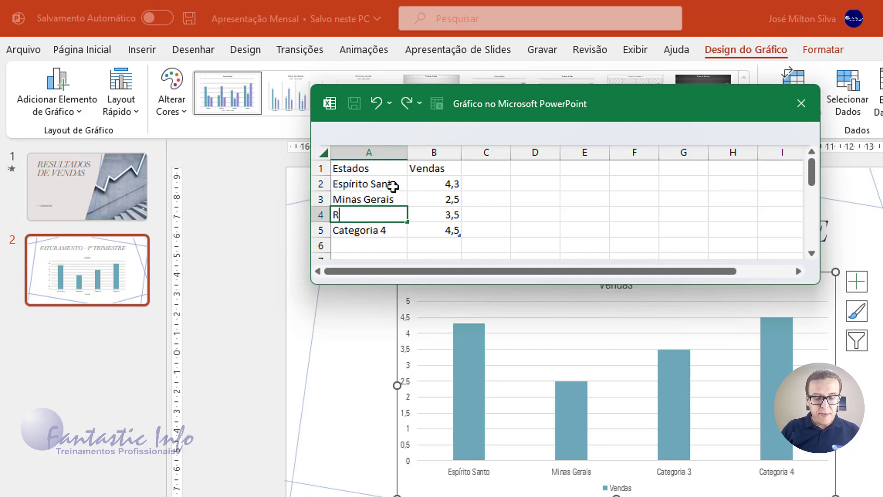
type("io de Janeiro")
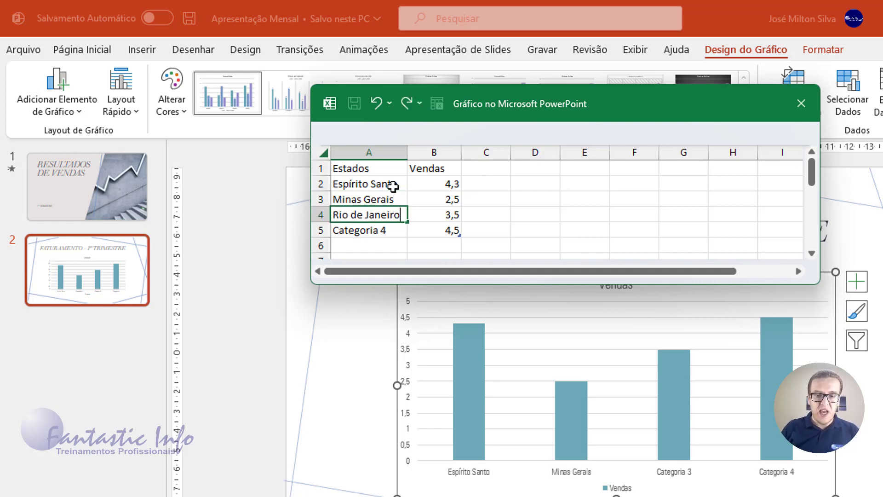
key("Return")
type("São")
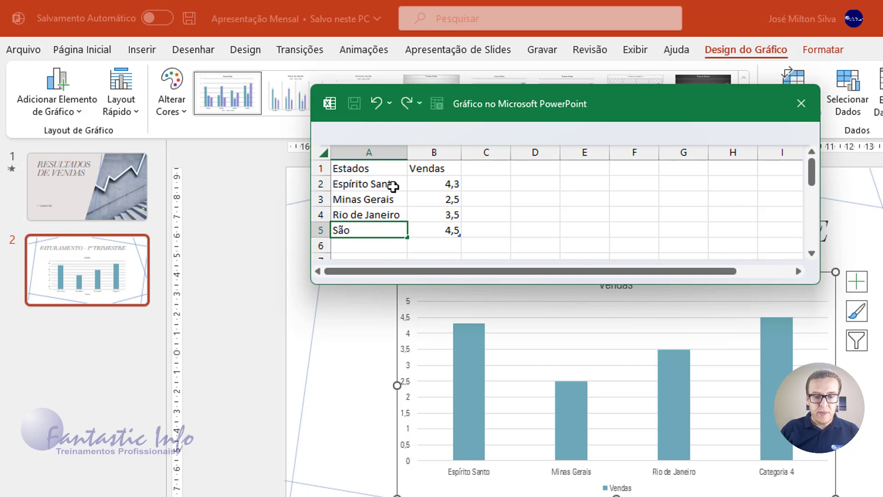
type(" Paulo")
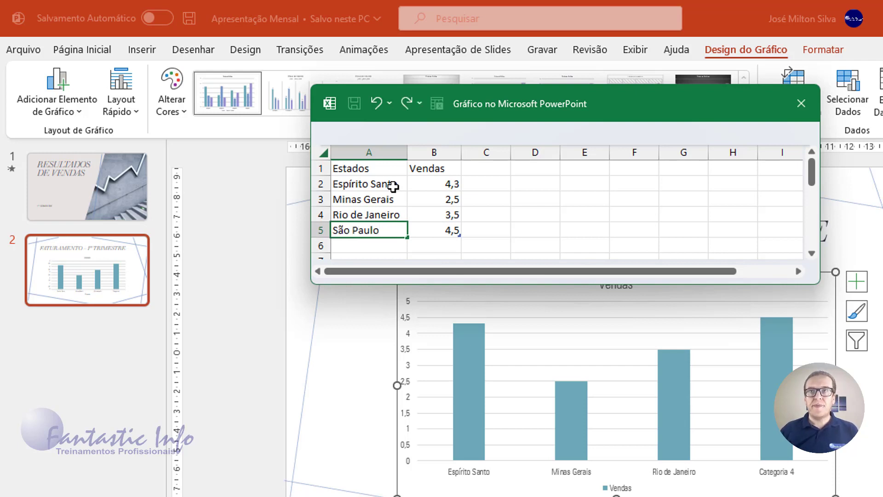
left_click(441, 183)
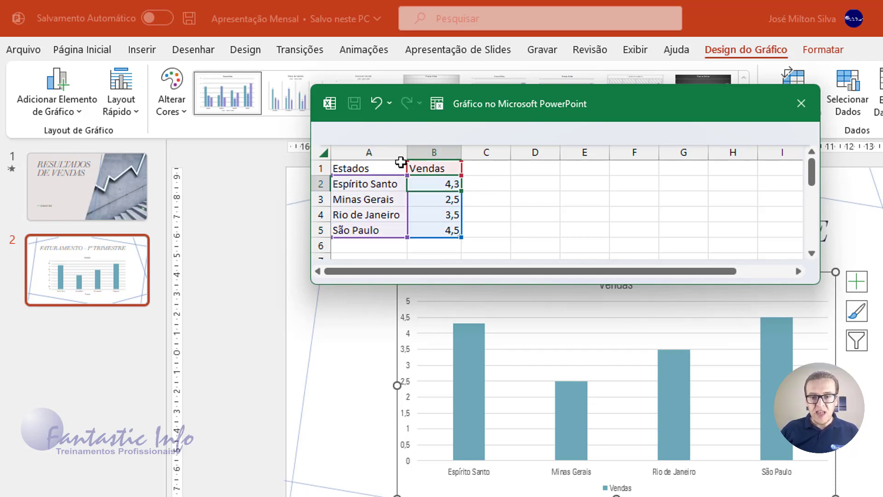
left_click_drag(406, 152, 417, 152)
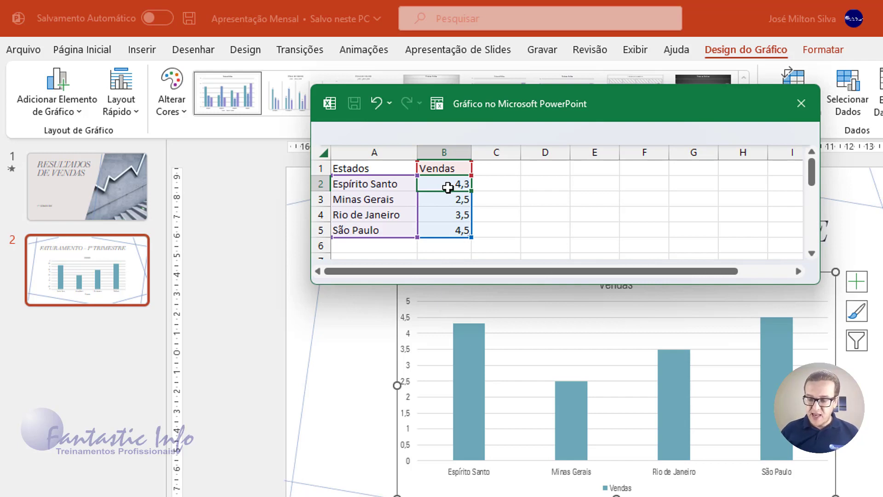
type("6")
key("ctrl+z")
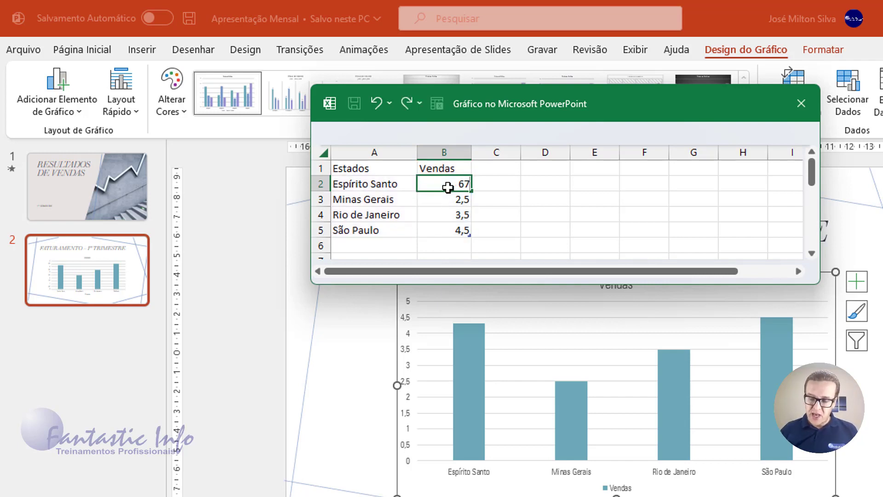
Step: Type 67859,3, 200356,12, 129581,86 and 282811,38 into B2:B5 for Espírito Santo through São Paulo
type("859")
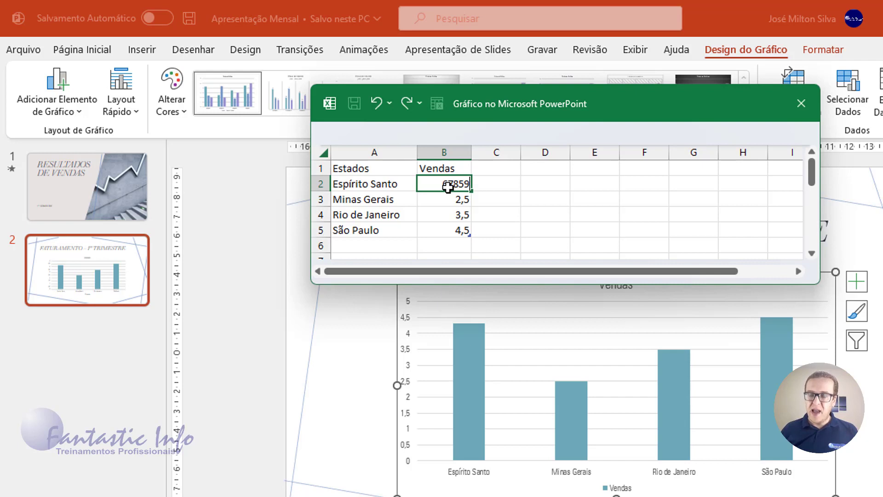
type(",30")
key("Return")
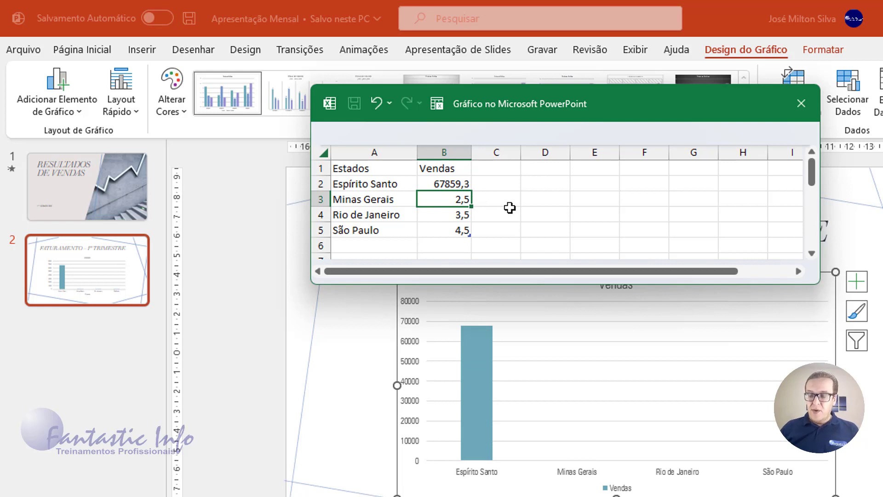
type("200")
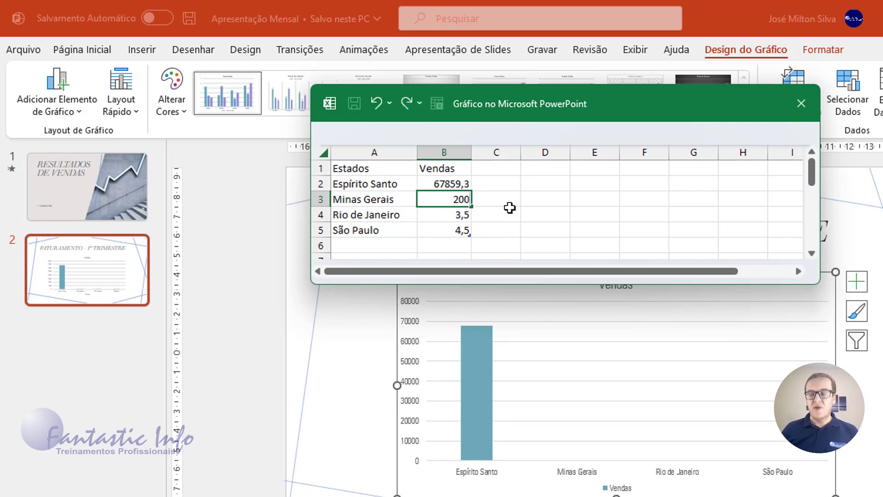
type("356,12")
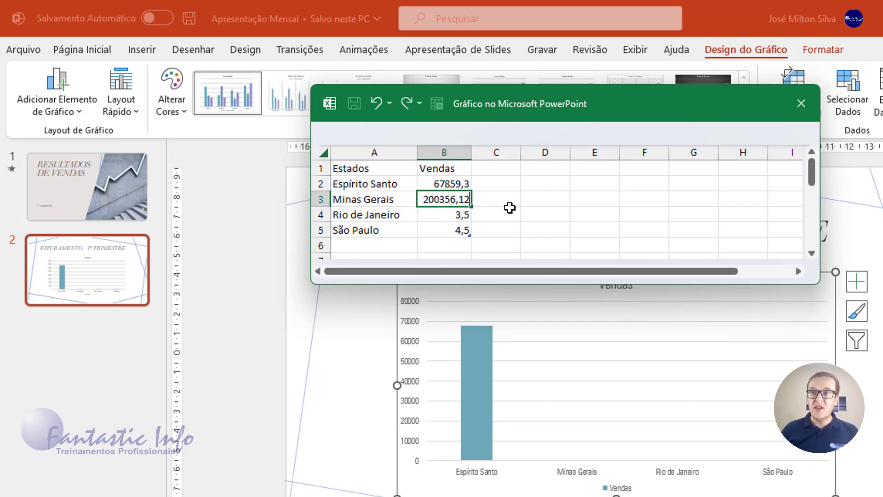
key("Return")
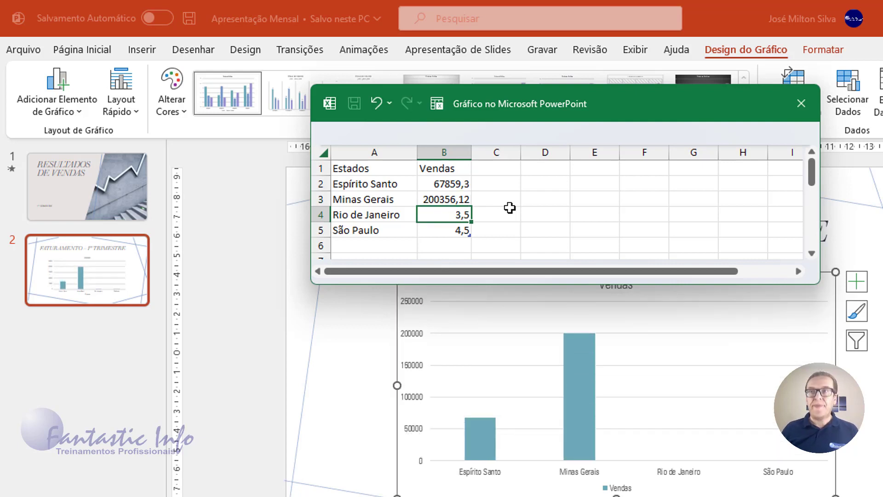
type("129")
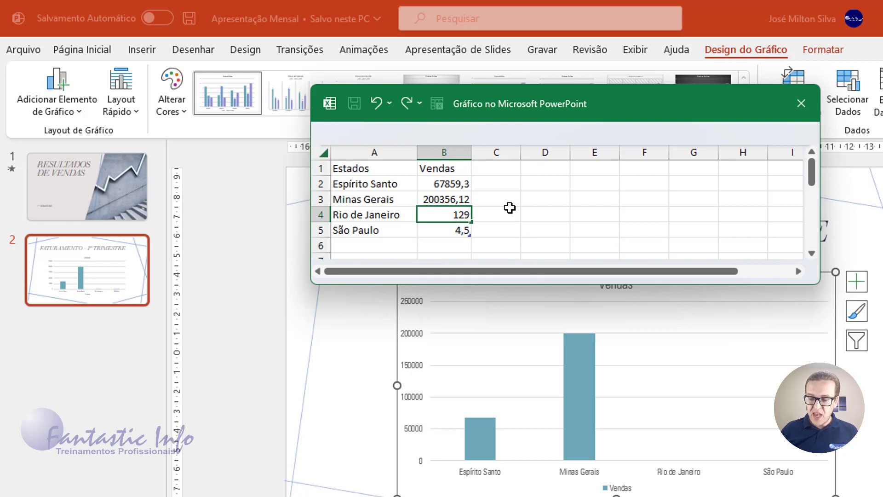
type("581,")
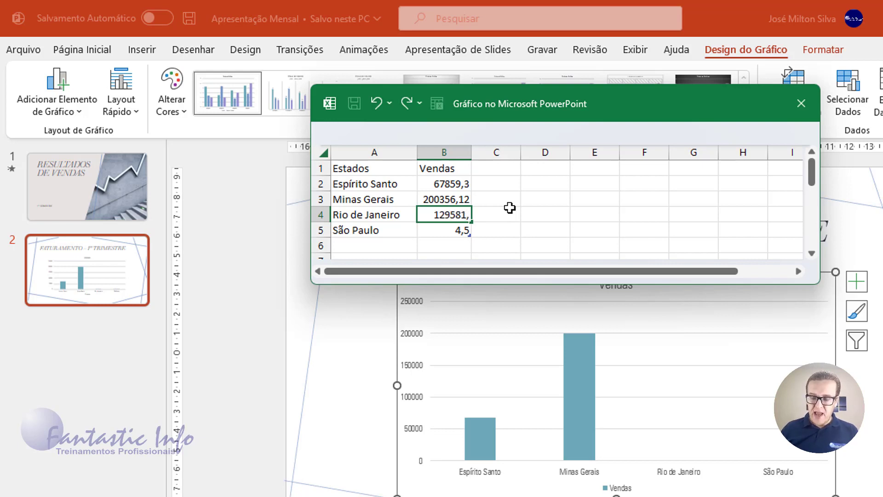
type("86")
key("Return")
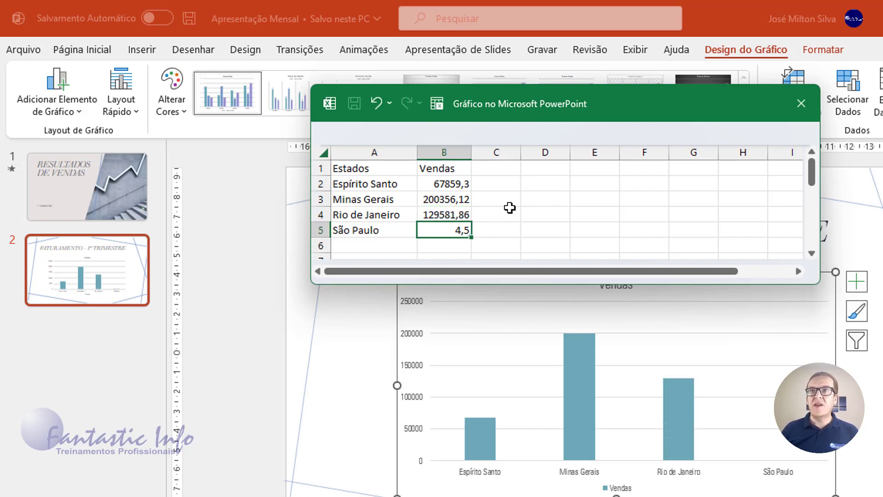
type("282")
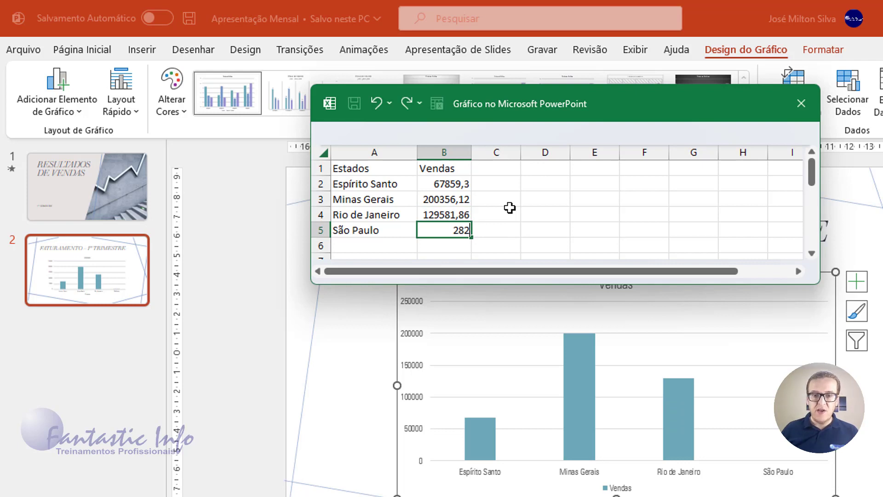
type("8")
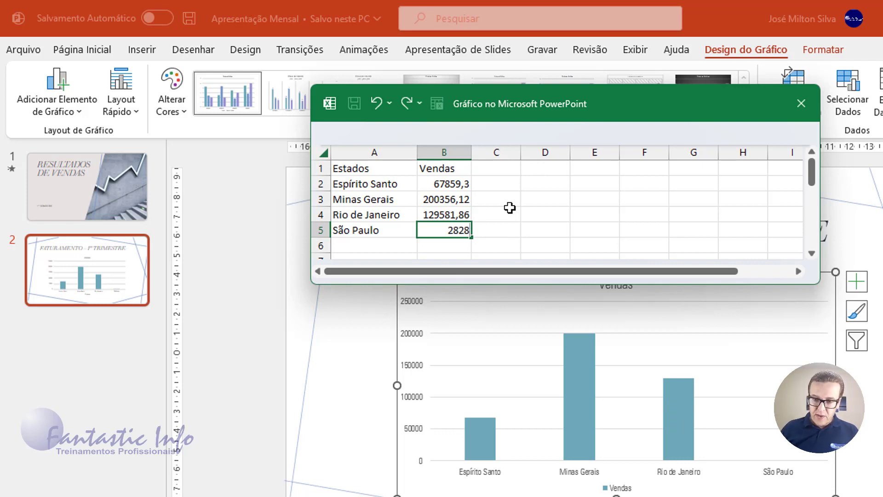
type("11")
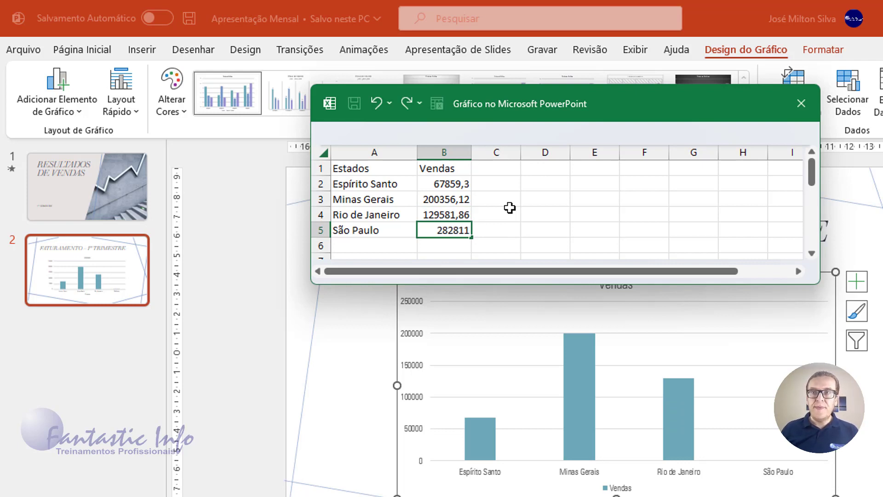
type(",")
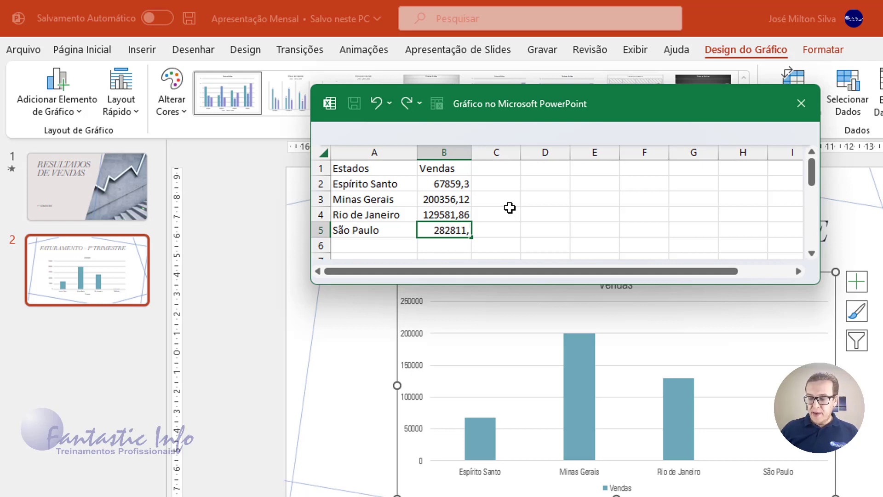
type("38")
key("Return")
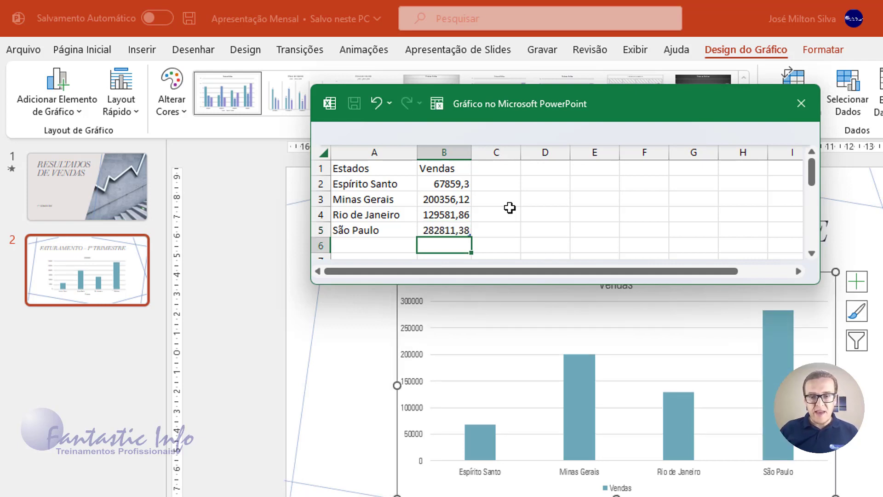
Step: Format B2:B5 as Contábil with R$ and two decimals, then widen column B to fit
left_click(440, 169)
left_click_drag(440, 186, 443, 223)
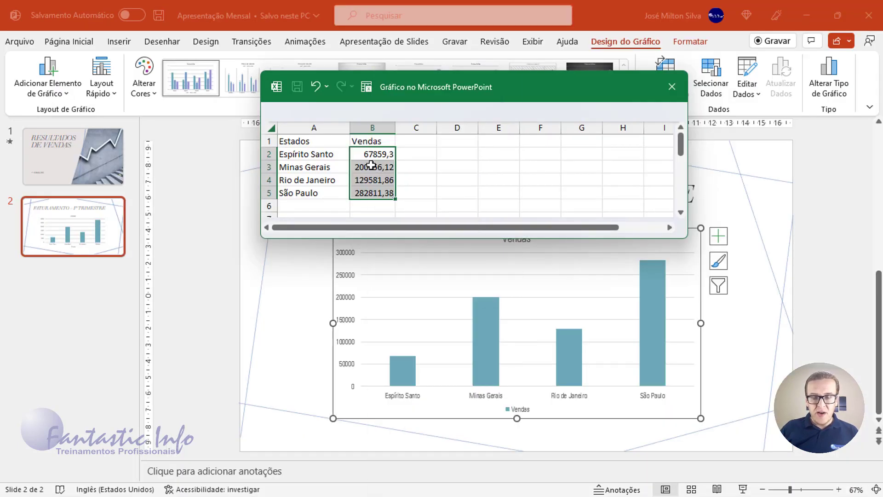
right_click(371, 165)
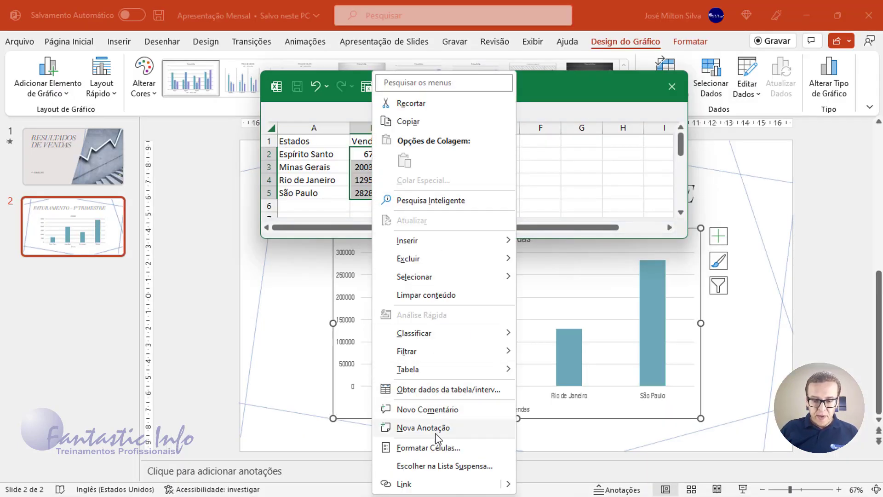
left_click(437, 448)
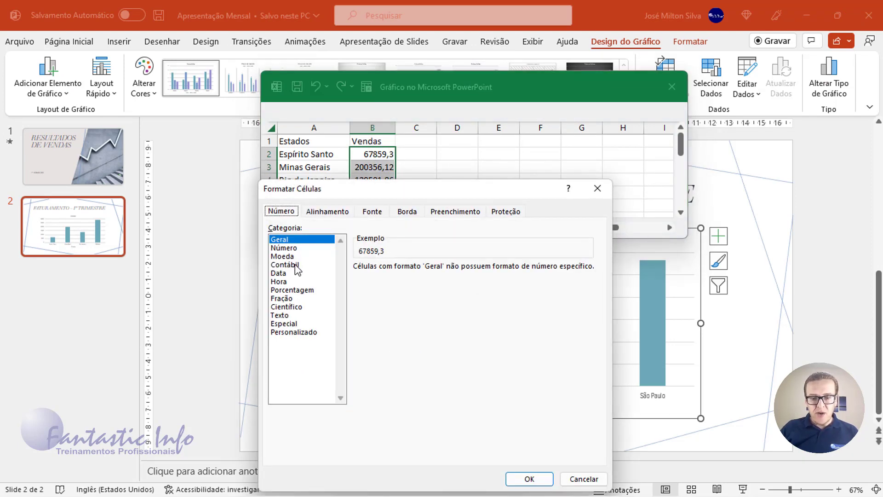
left_click(285, 265)
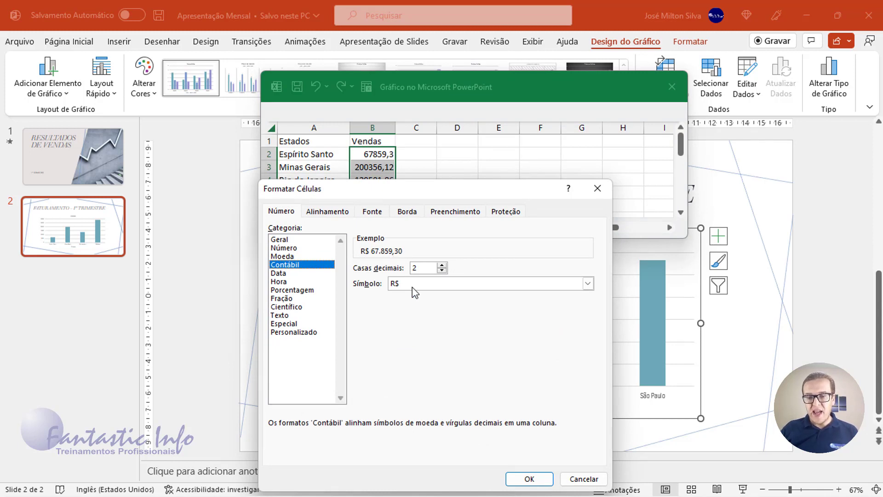
left_click(528, 479)
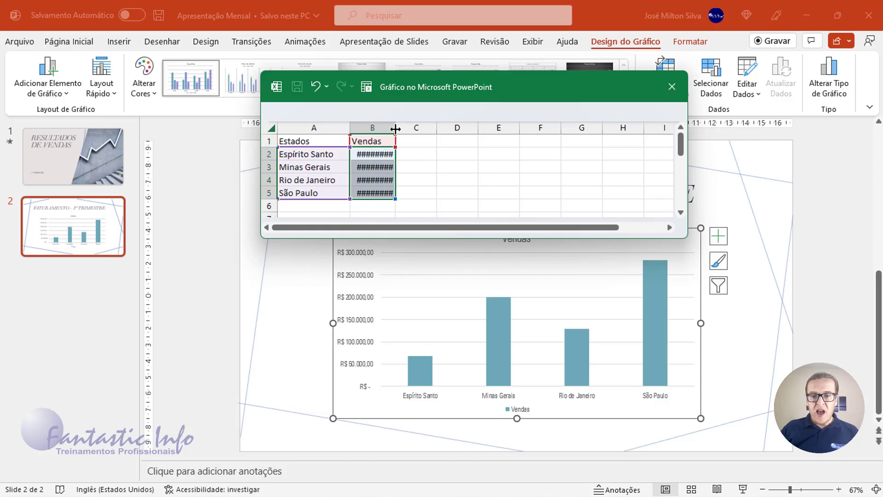
left_click_drag(396, 129, 427, 127)
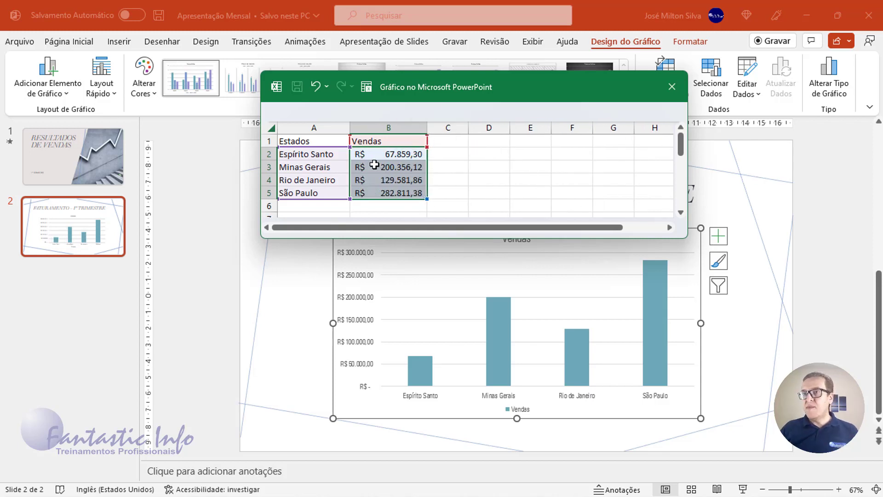
Step: Add the label 'Estado' in cell A6 and dismiss the reference error warning
left_click(314, 207)
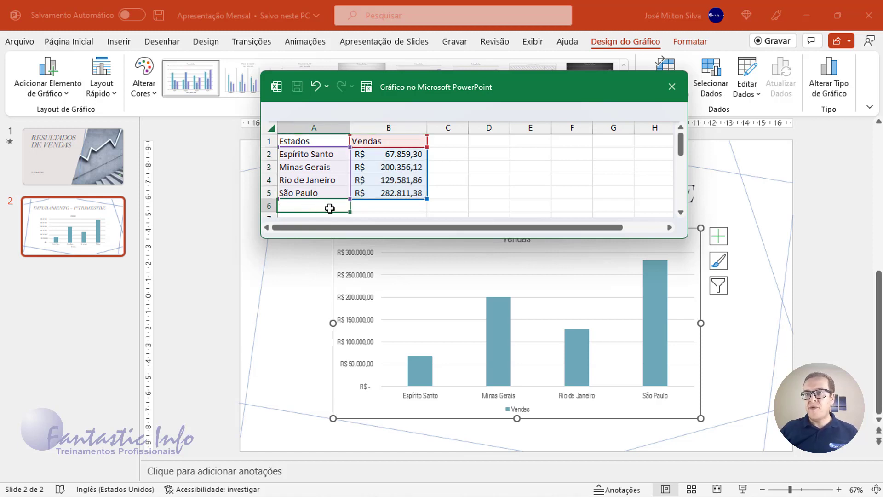
type("Estado")
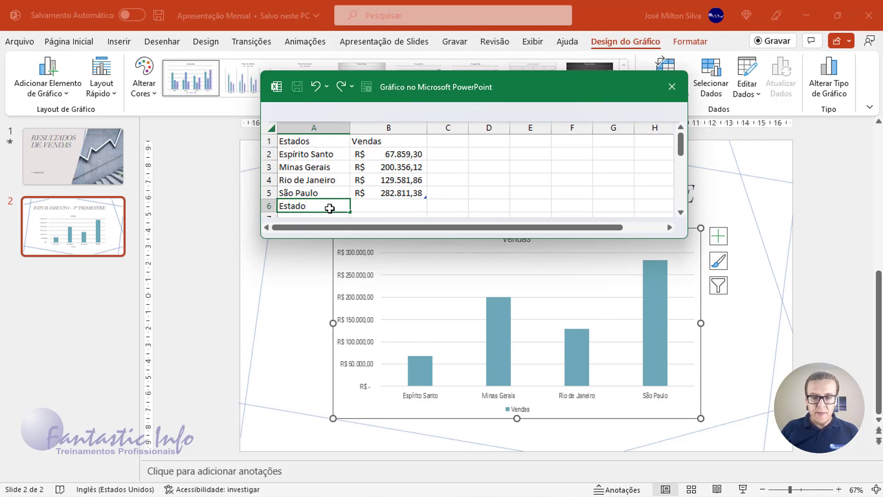
key("Tab")
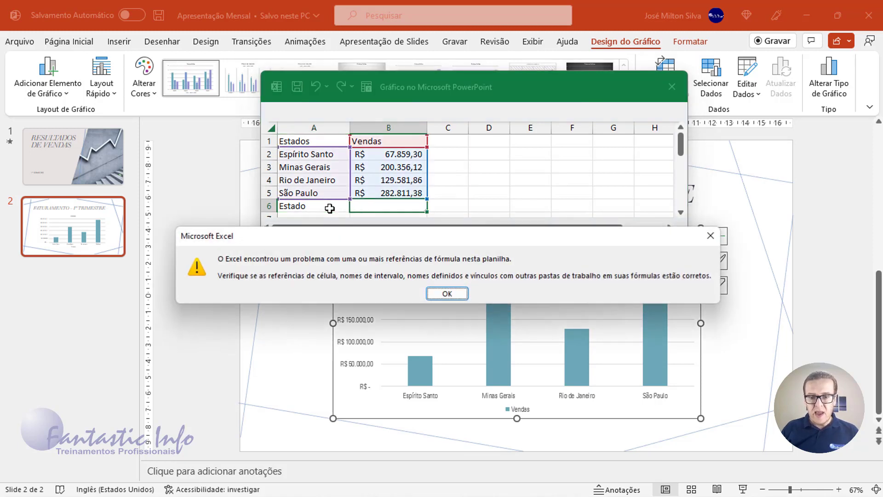
left_click(447, 293)
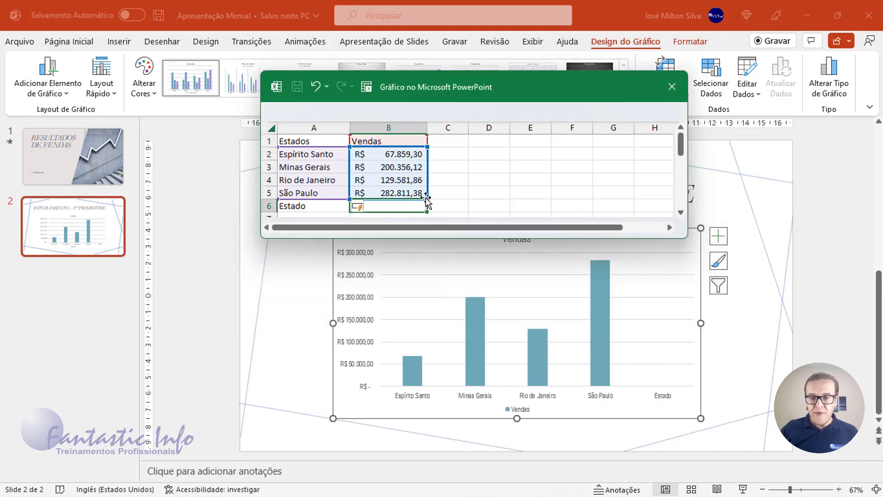
Step: Extend the chart data range to row 6 and enter 12000 as Estado's sales value
left_click_drag(428, 201, 429, 202)
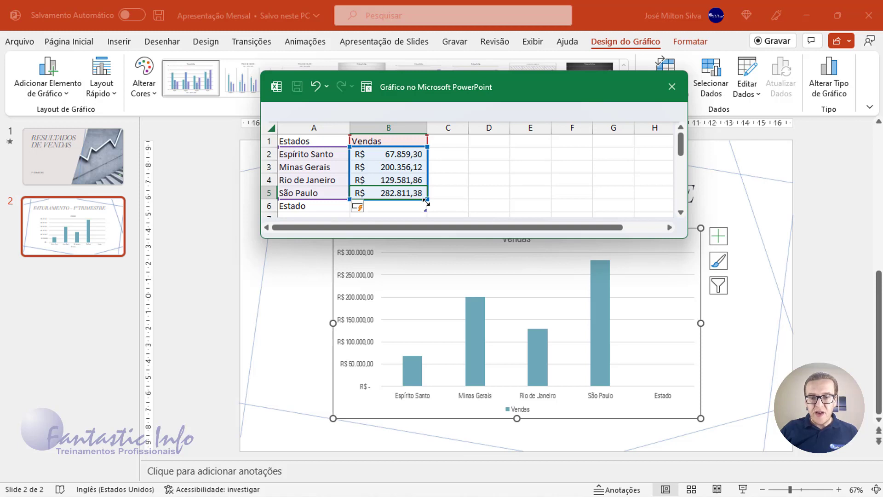
left_click_drag(425, 207, 423, 212)
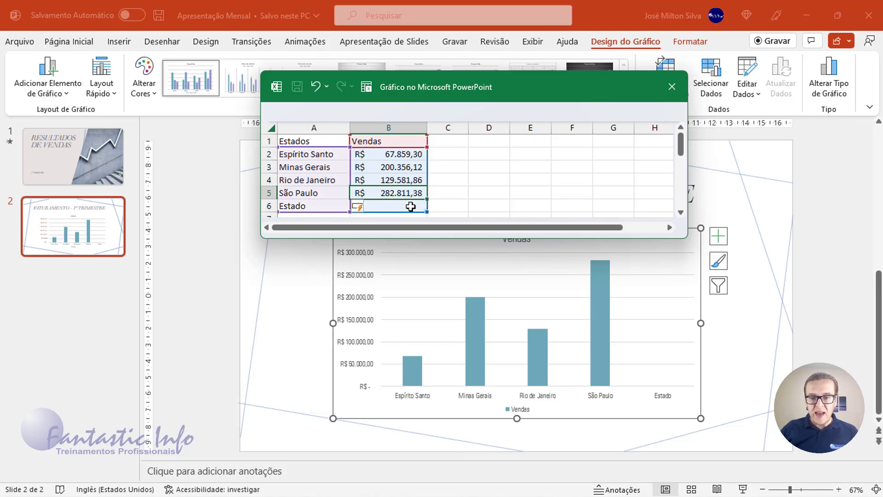
left_click(410, 207)
type("12000")
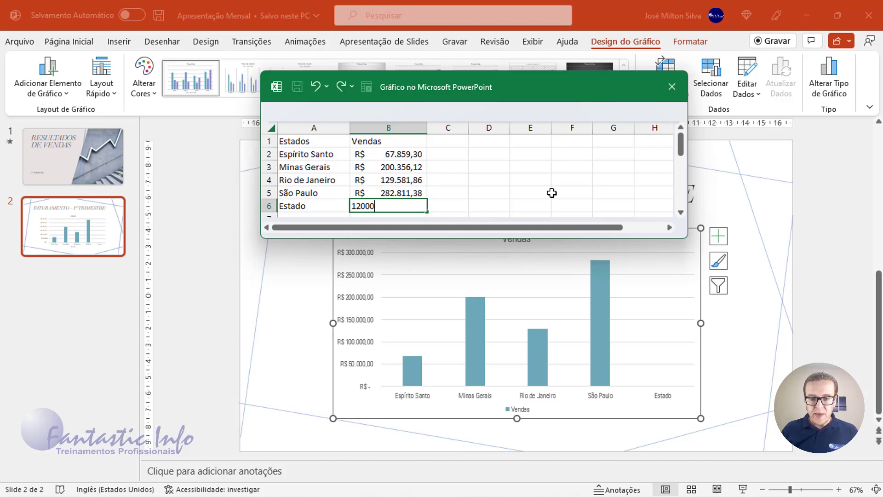
key("Return")
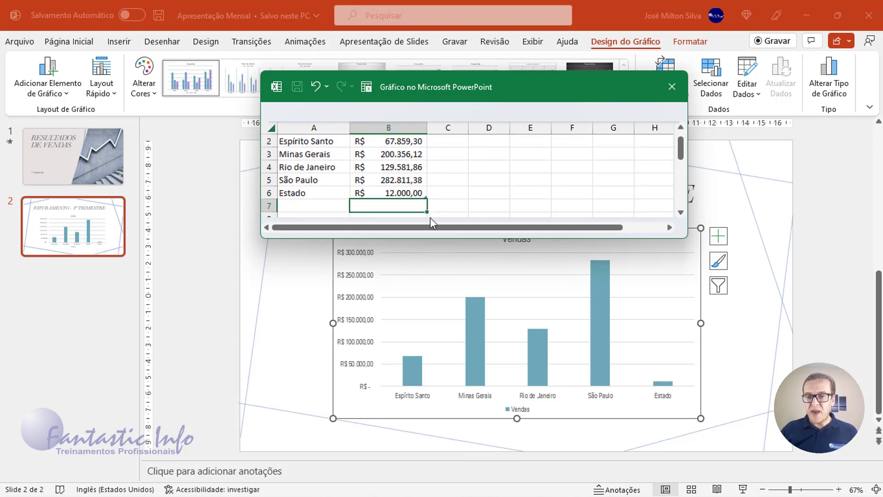
scroll(352, 186, "up", 1)
Step: Clear the contents of row 6 with Limpar conteúdo, then click back into the state cells
left_click(269, 206)
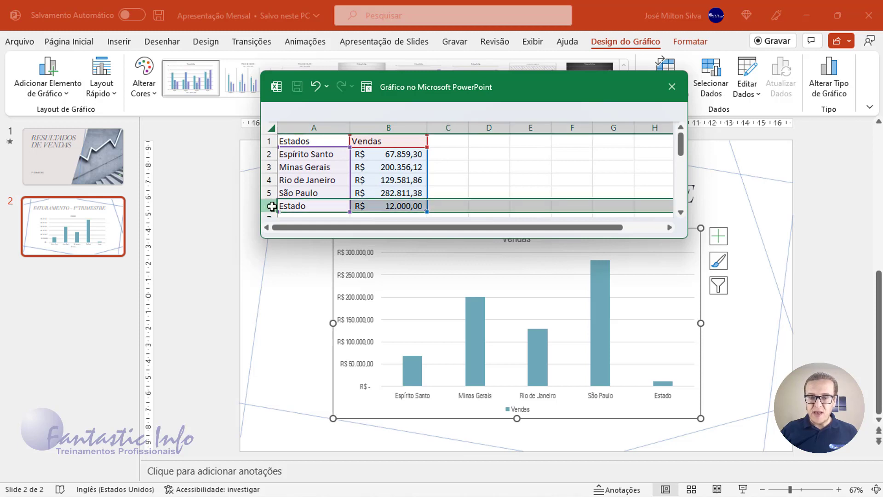
right_click(272, 206)
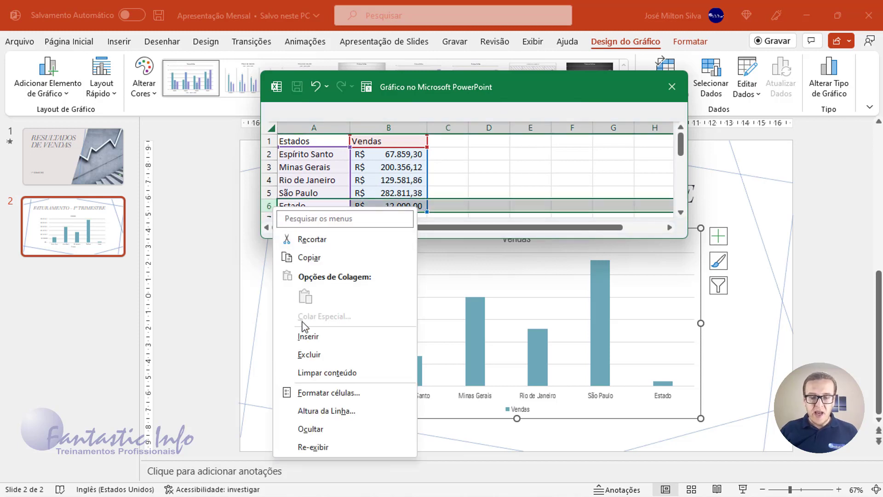
left_click(331, 357)
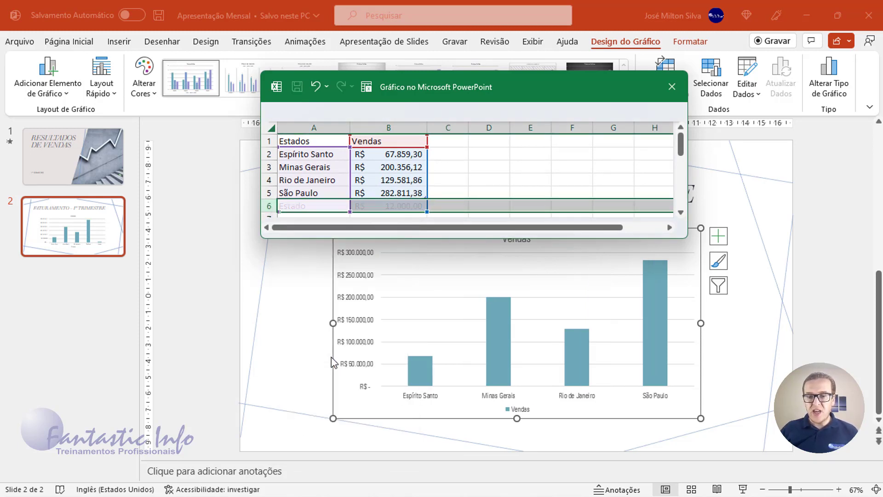
left_click(303, 157)
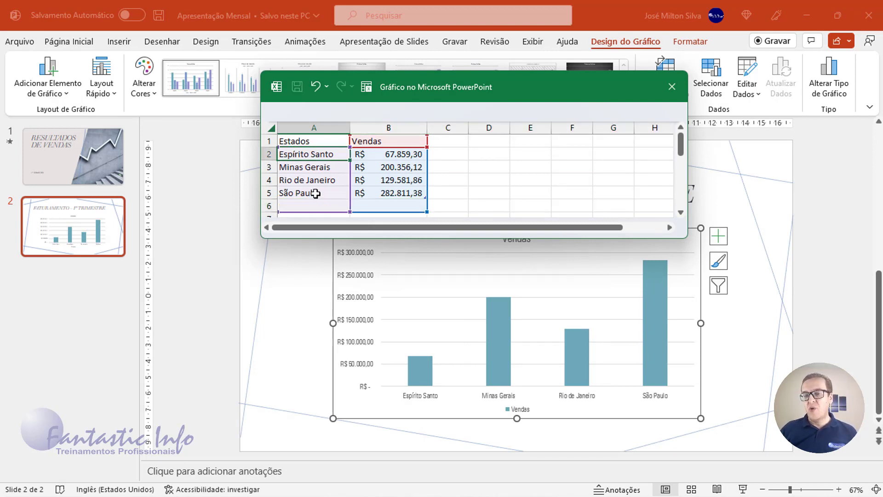
left_click(491, 167)
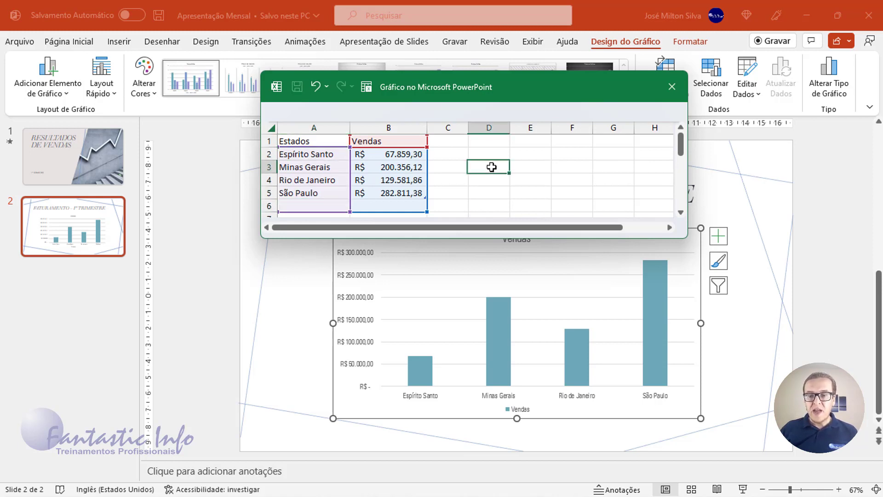
left_click(368, 167)
left_click(313, 167)
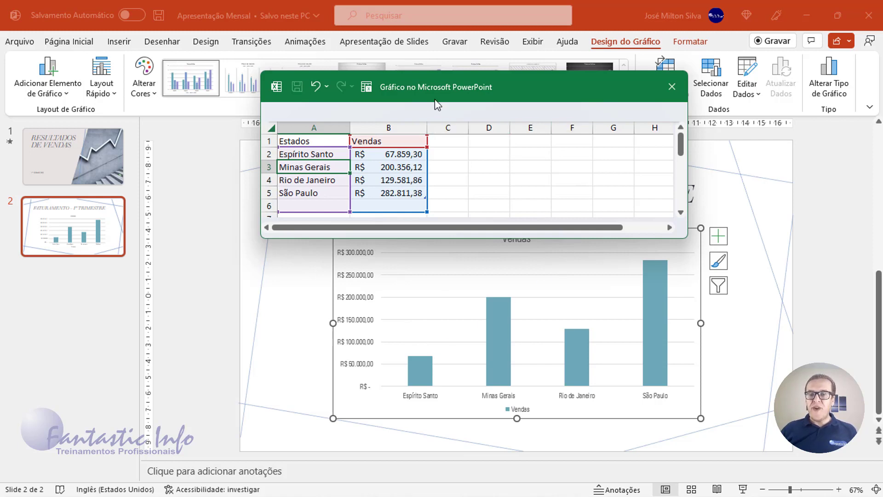
Step: Close the chart data sheet, nudge the chart slightly up, and open Design do Gráfico > Layout Rápido
left_click(672, 88)
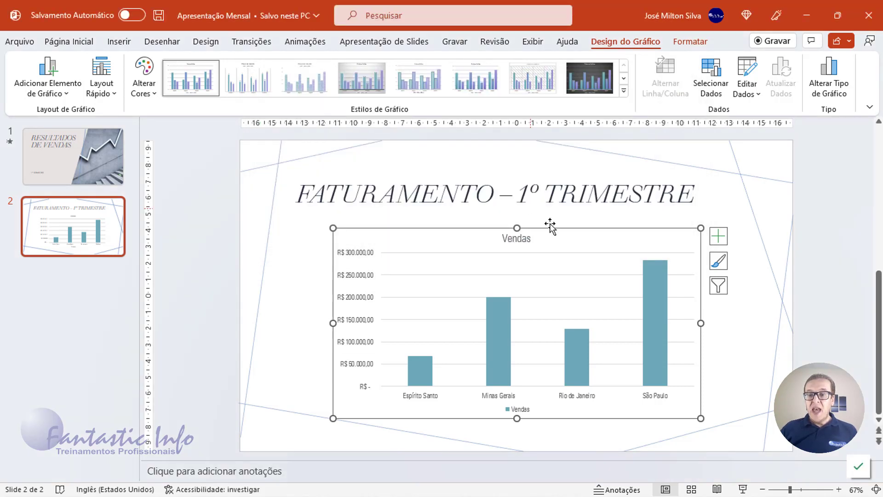
left_click_drag(567, 232, 569, 227)
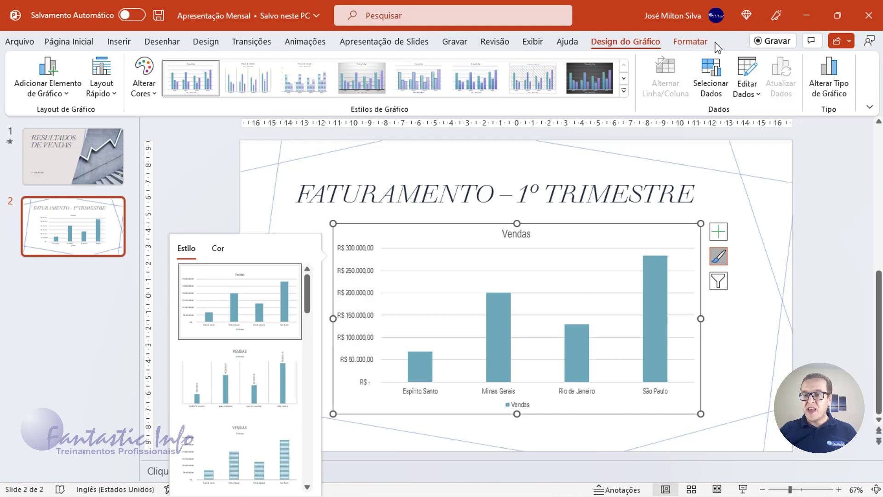
left_click(713, 261)
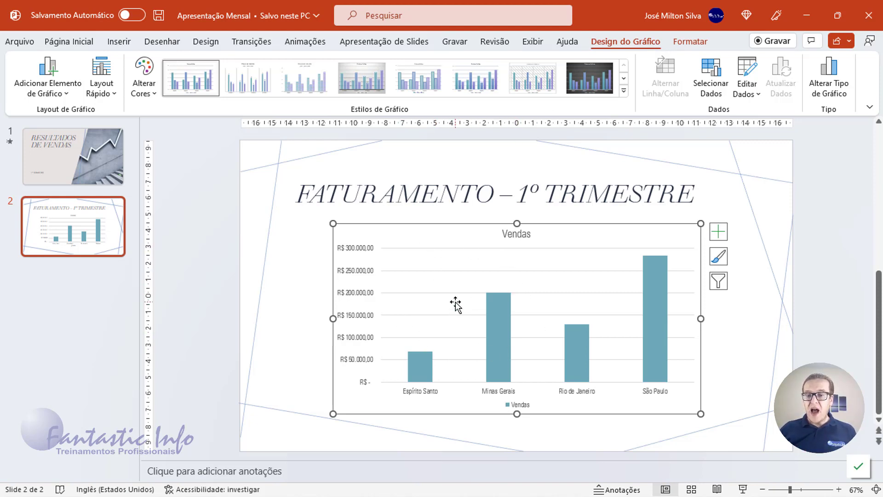
left_click(114, 93)
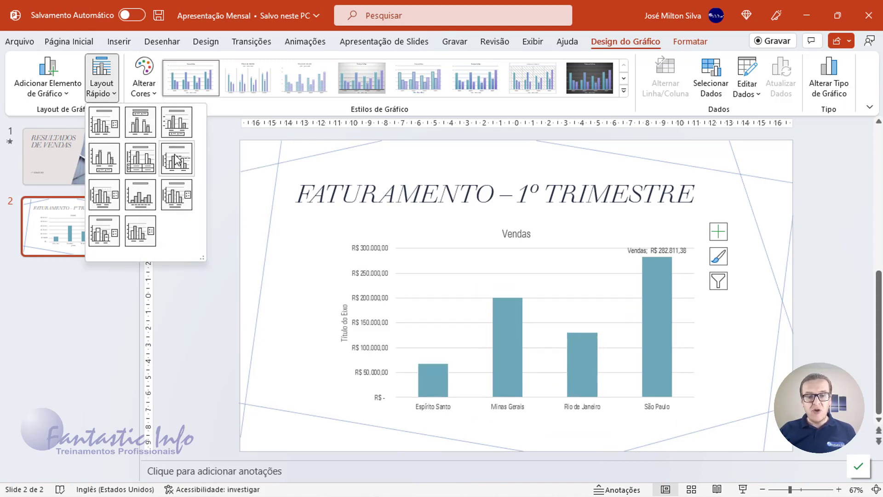
Step: Apply Layout 2 for R$ value labels and widen the chart on both sides
left_click(140, 126)
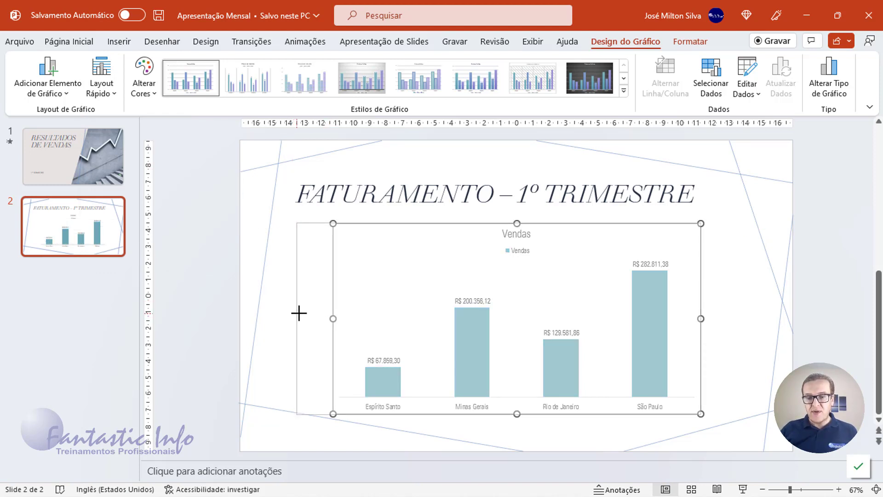
left_click_drag(332, 319, 297, 318)
left_click_drag(700, 318, 717, 318)
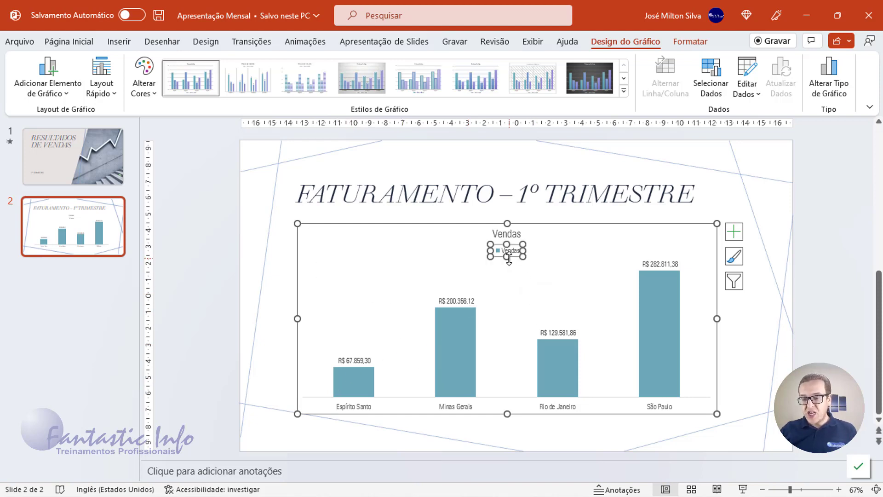
Step: Delete the Vendas legend and the Vendas chart title
key("Delete")
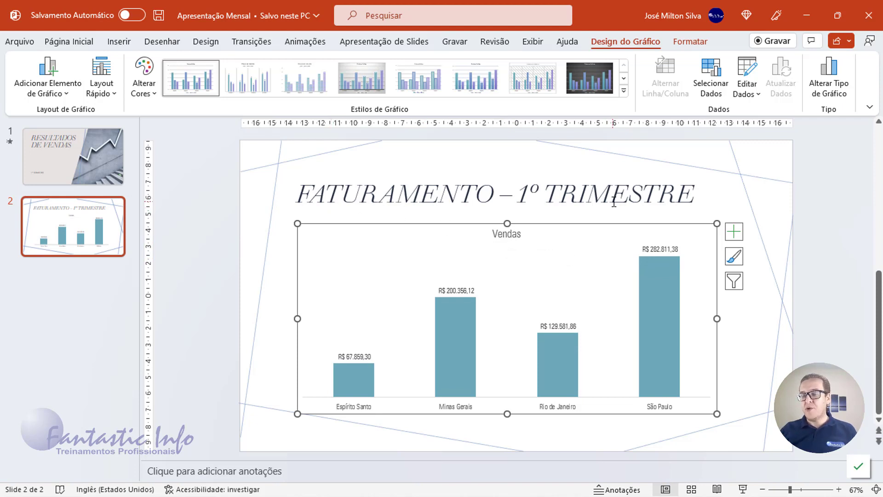
left_click(508, 235)
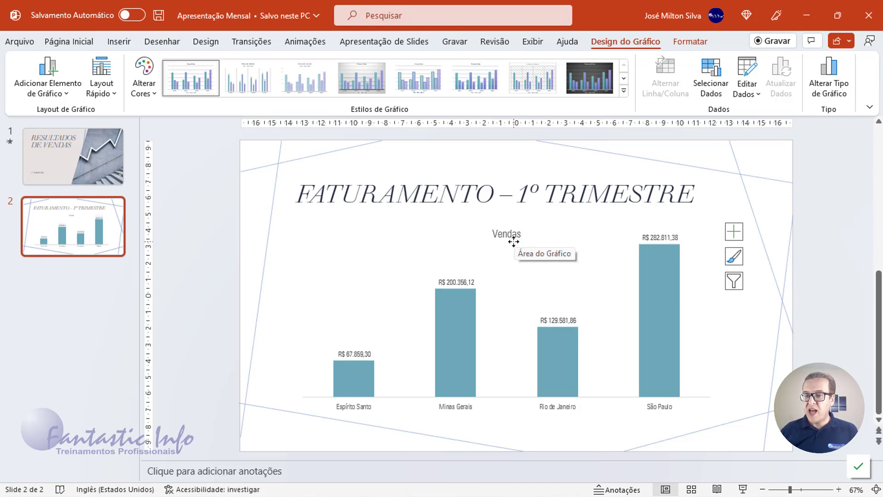
key("Delete")
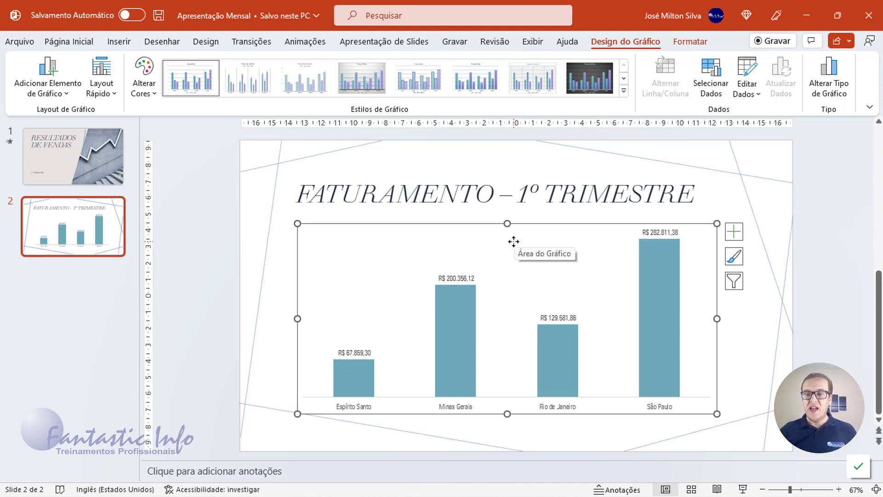
left_click(734, 232)
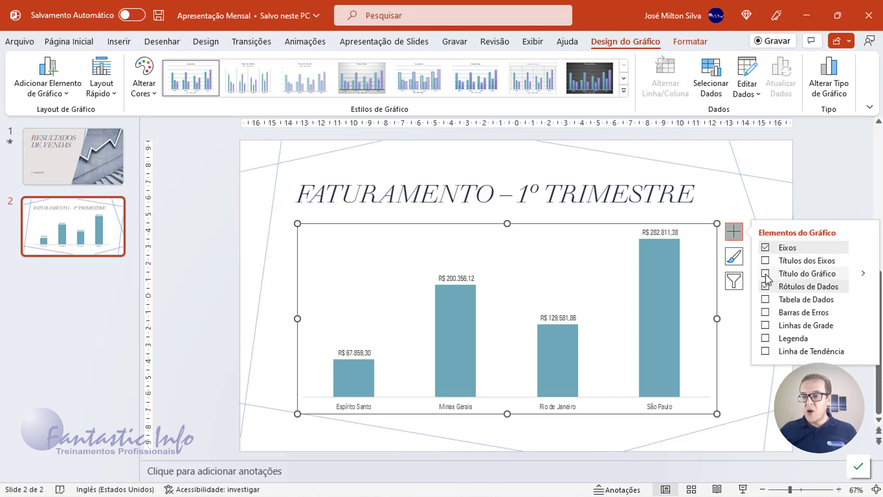
left_click(766, 273)
left_click(505, 237)
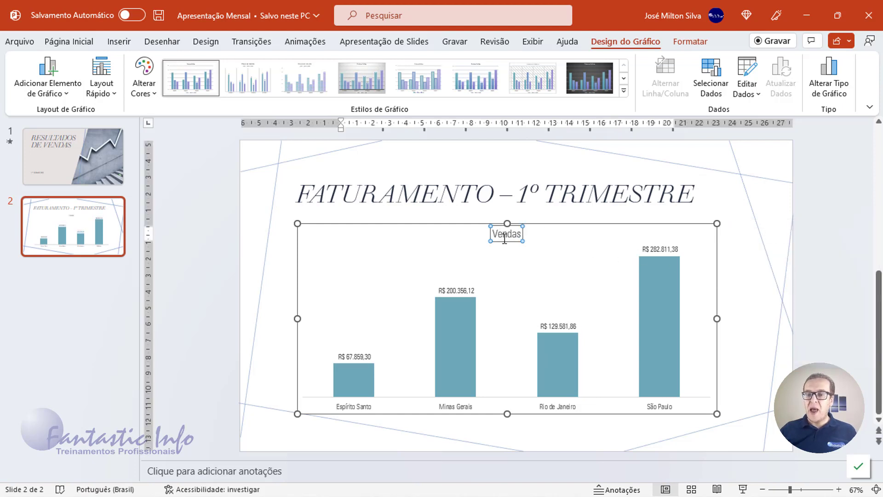
left_click(694, 256)
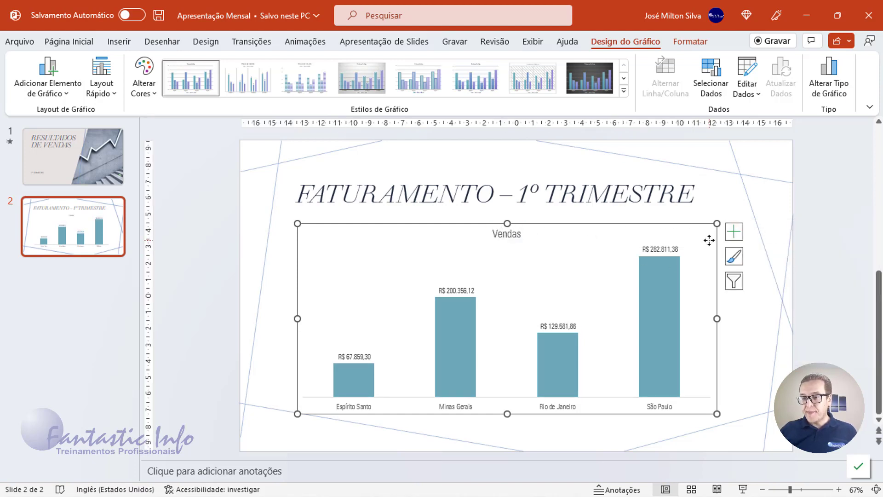
left_click(734, 234)
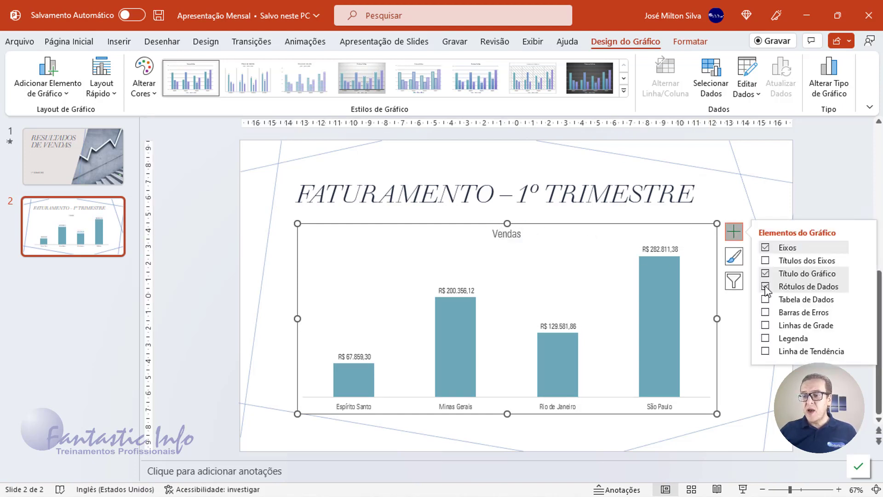
left_click(765, 326)
left_click(765, 326)
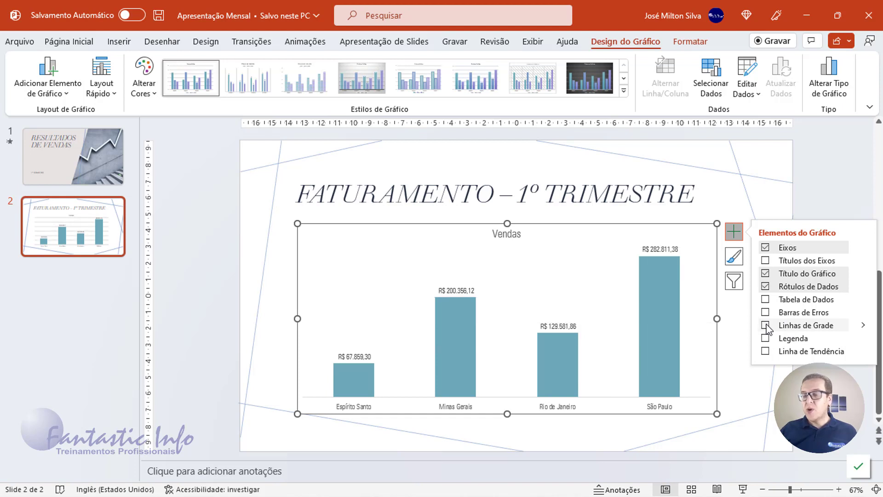
left_click(765, 286)
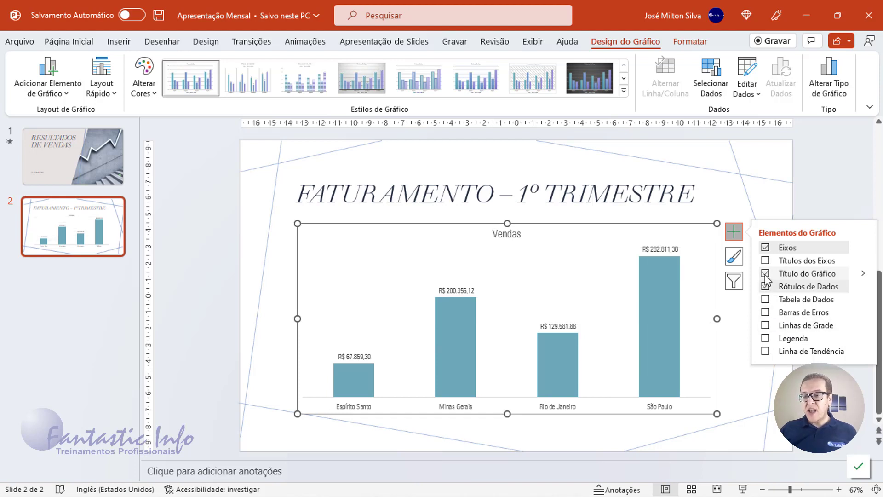
left_click(765, 273)
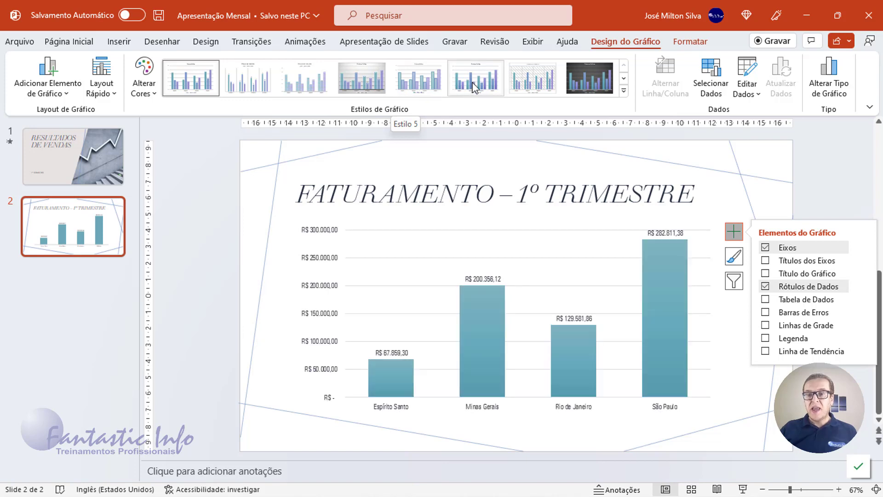
left_click(624, 92)
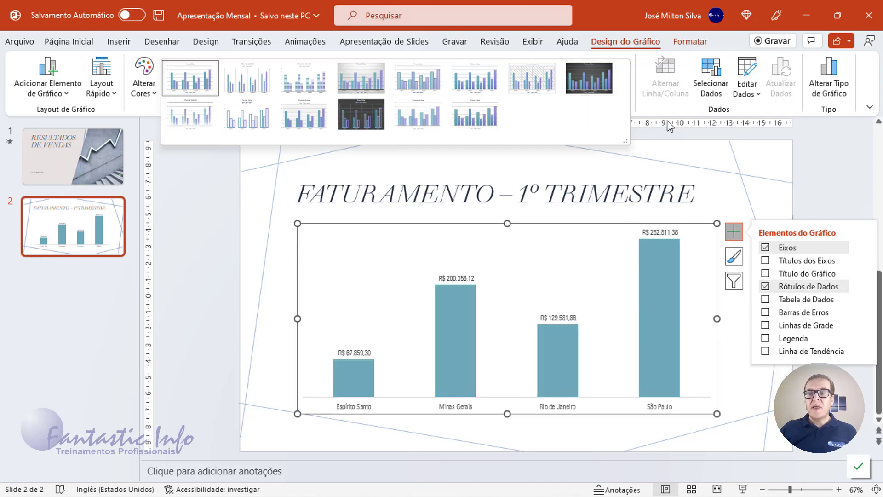
key("Escape")
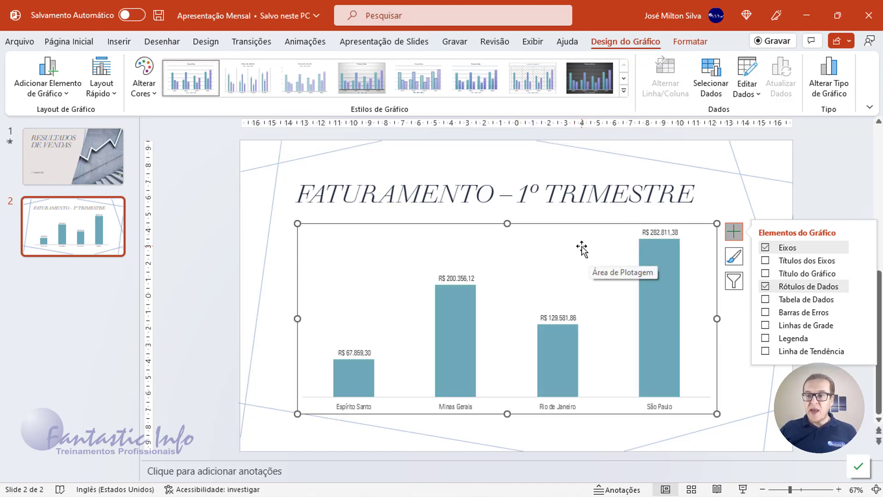
left_click(735, 232)
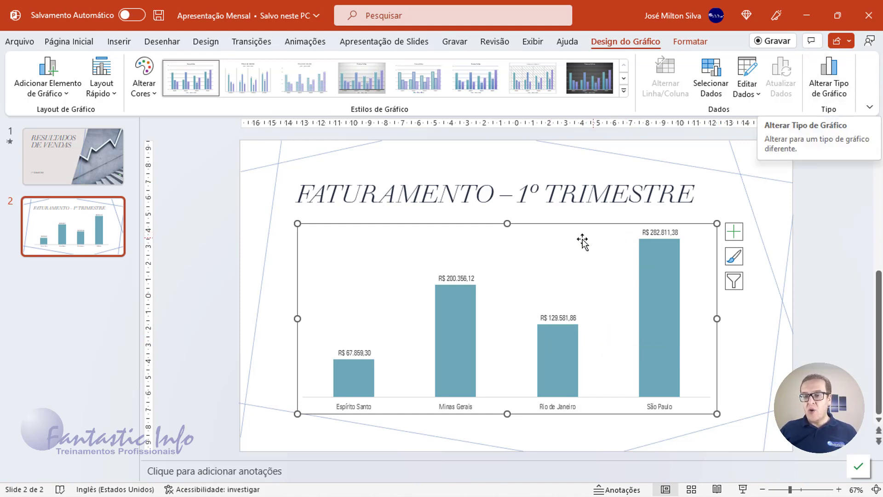
left_click(840, 92)
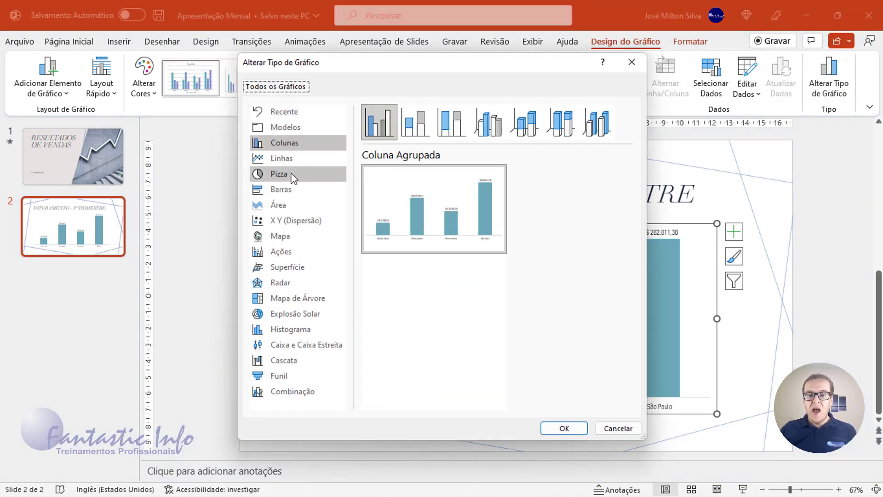
left_click(275, 175)
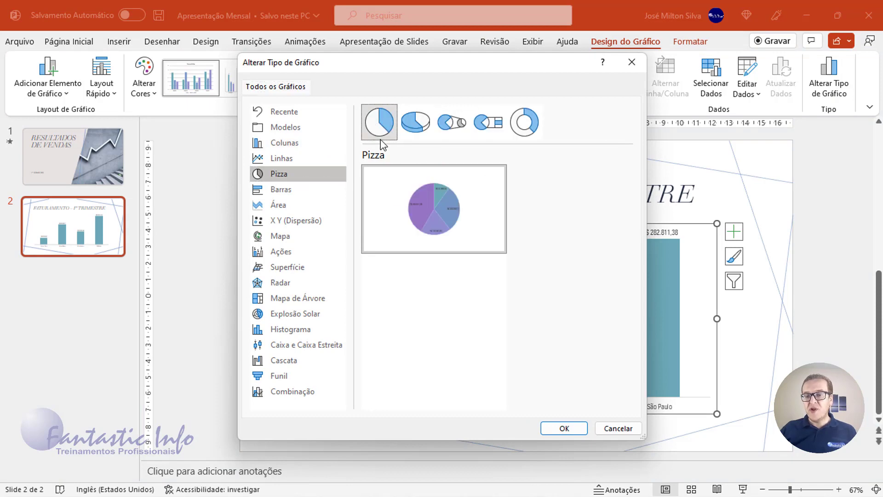
left_click(564, 429)
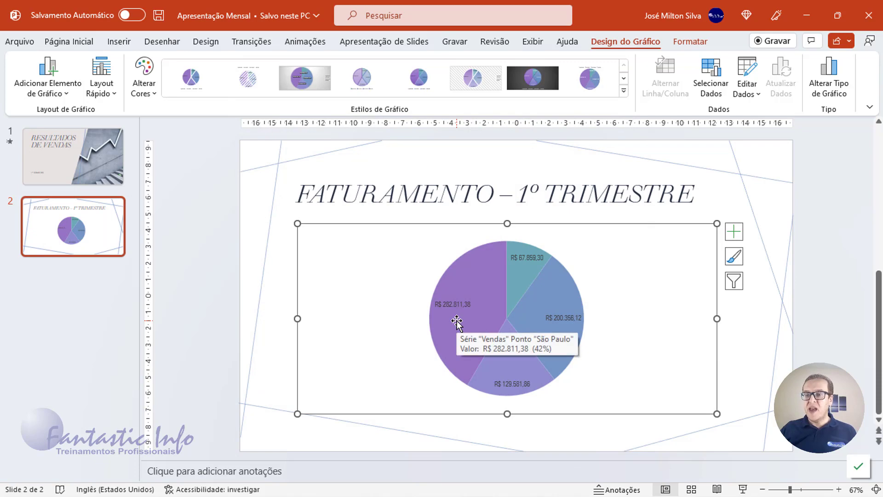
left_click(834, 92)
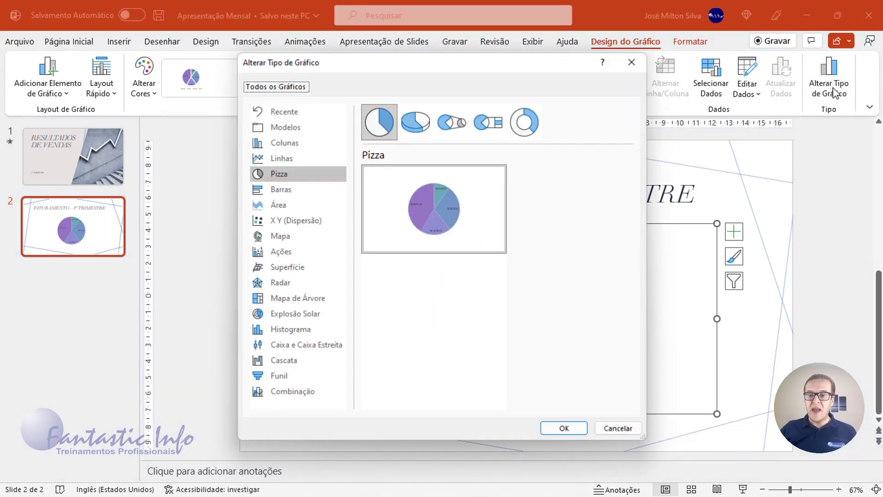
left_click(282, 191)
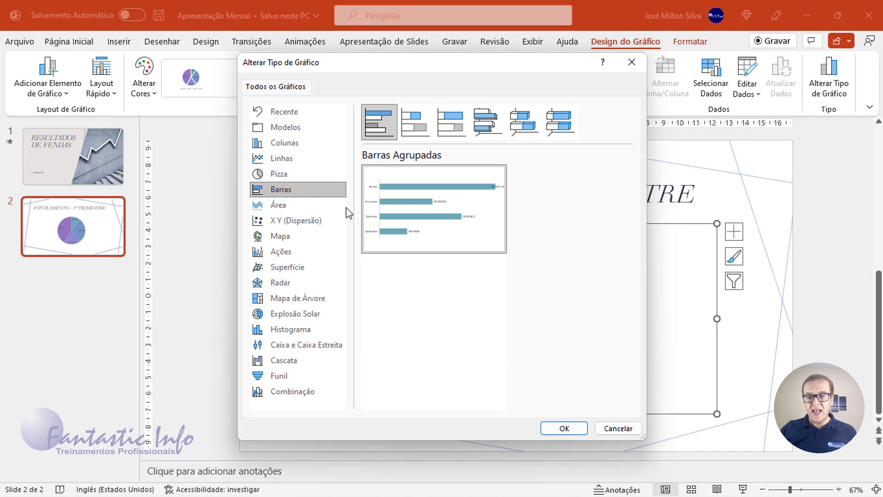
left_click(565, 429)
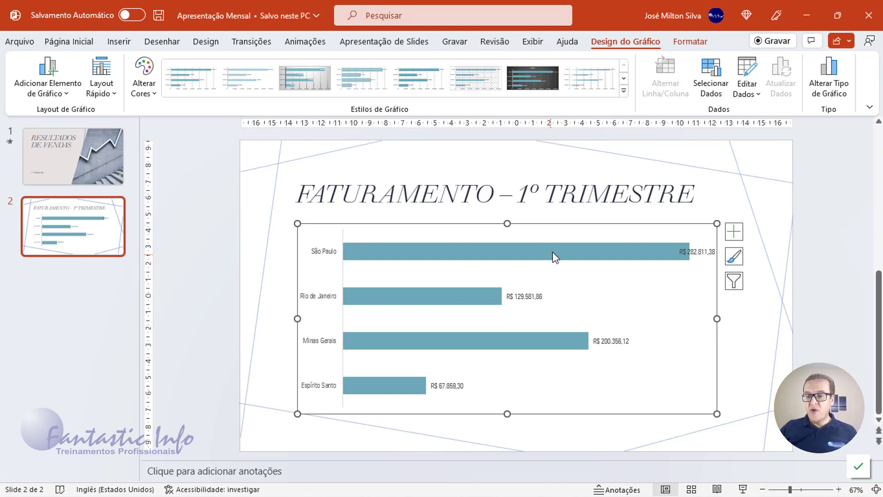
left_click(829, 78)
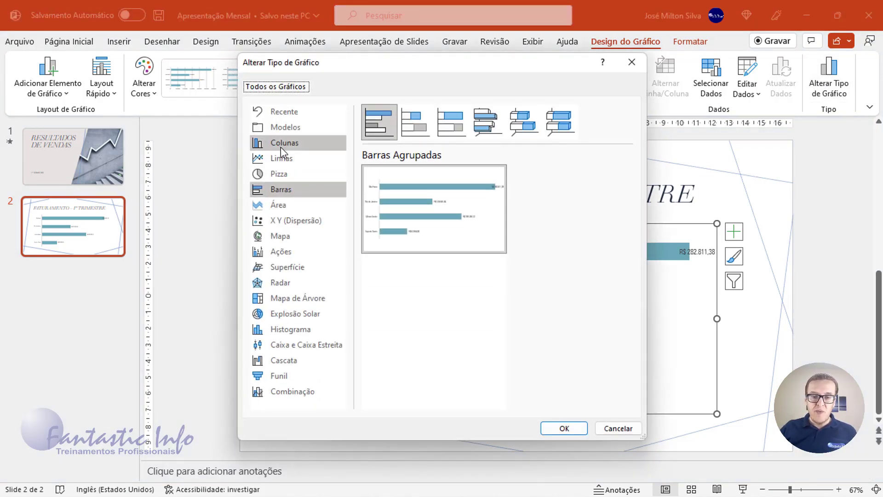
left_click(283, 146)
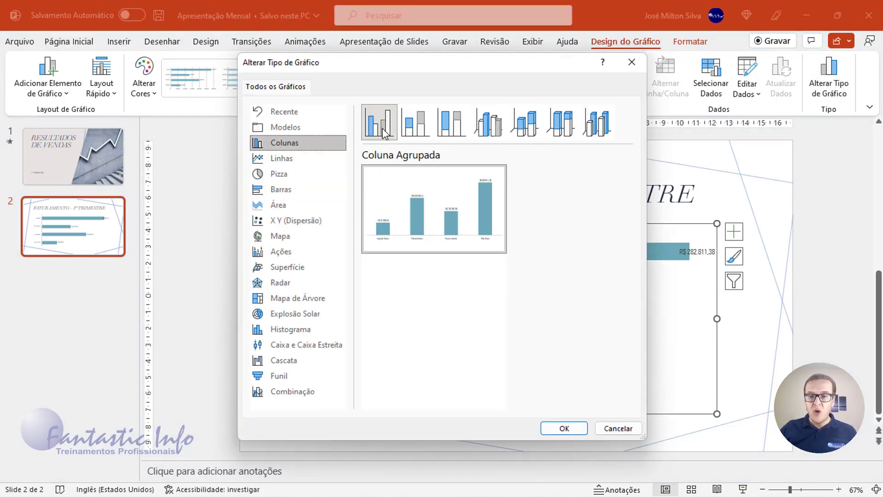
left_click(564, 427)
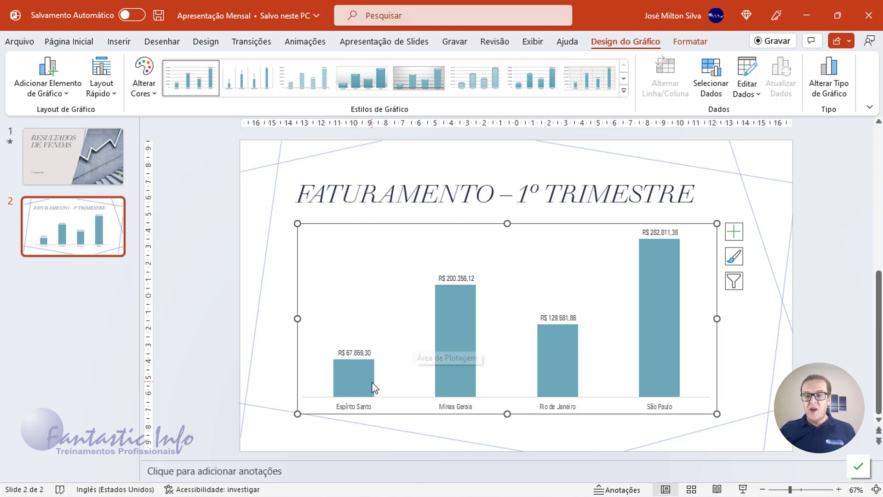
Step: Fill the Vendas bars with Lavanda, Ênfase 3, Mais Escuro 25% instead of black
left_click(366, 395)
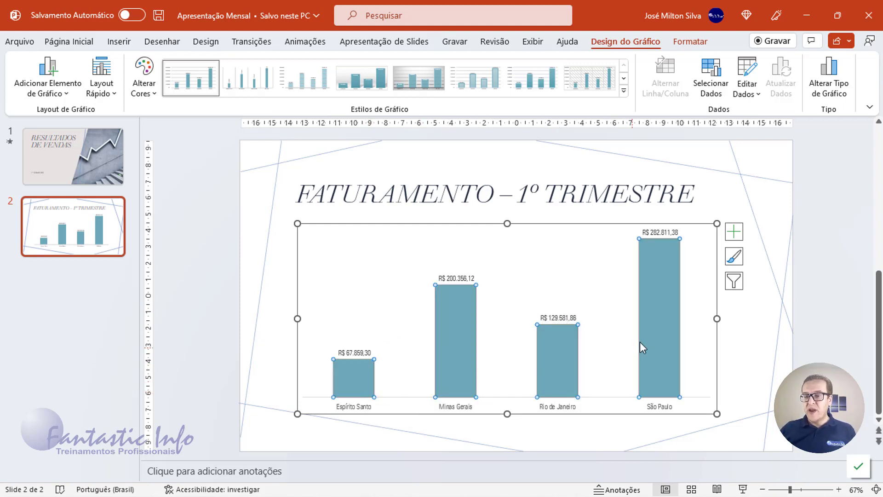
mouse_move(659, 324)
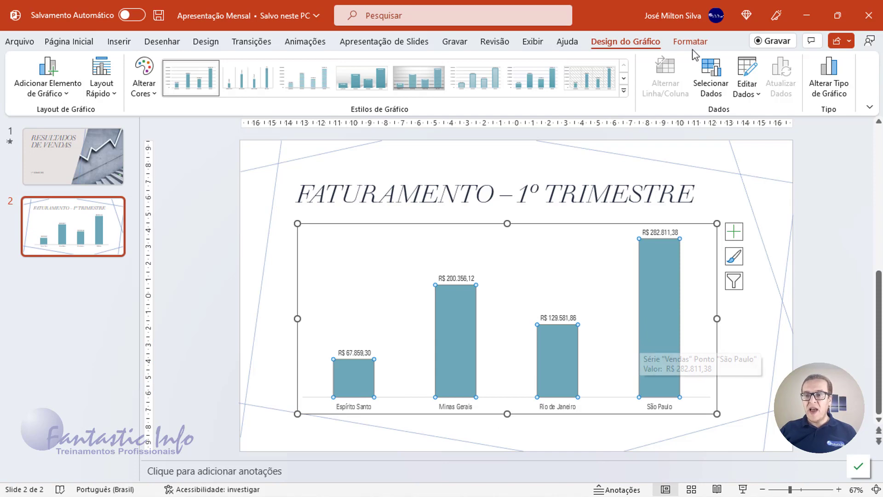
left_click(692, 43)
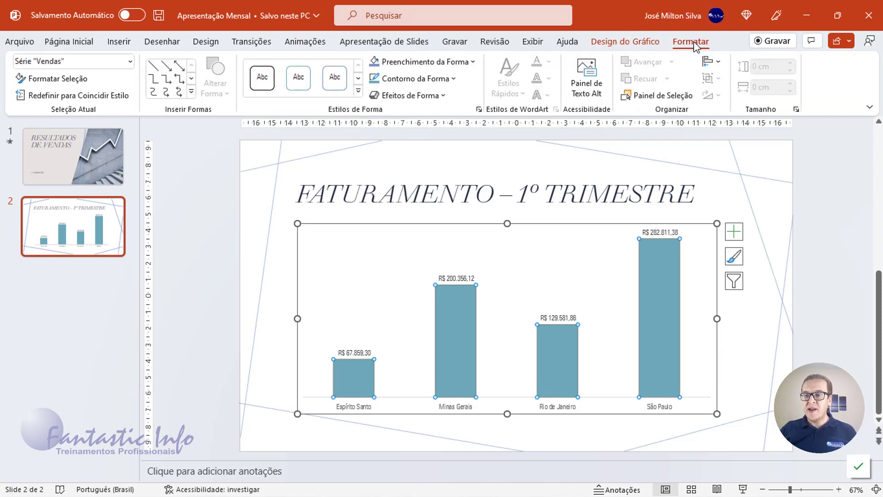
left_click(472, 61)
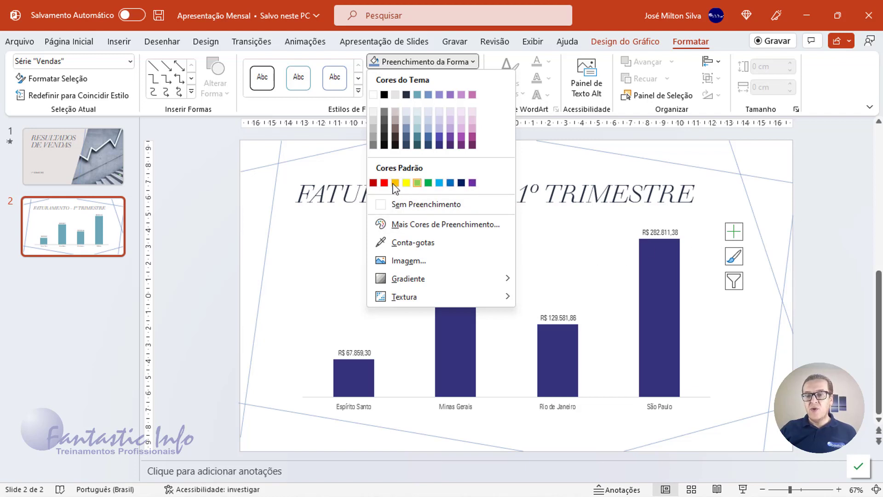
left_click(421, 225)
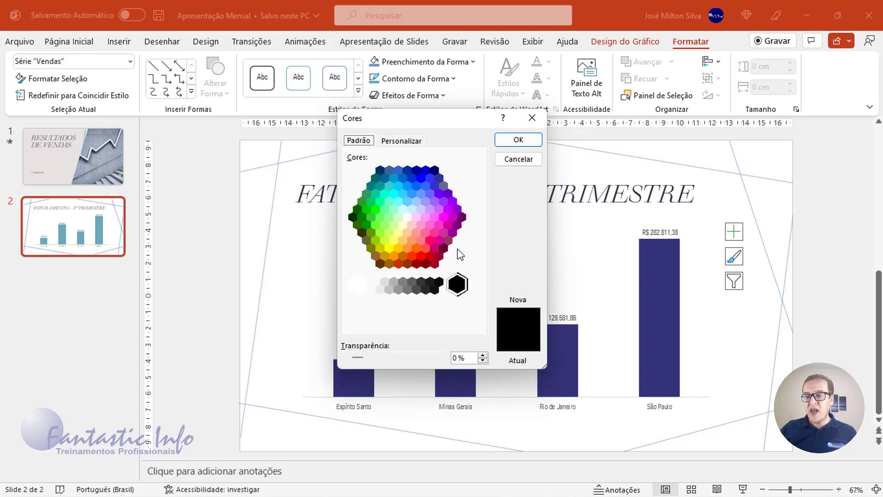
left_click(522, 139)
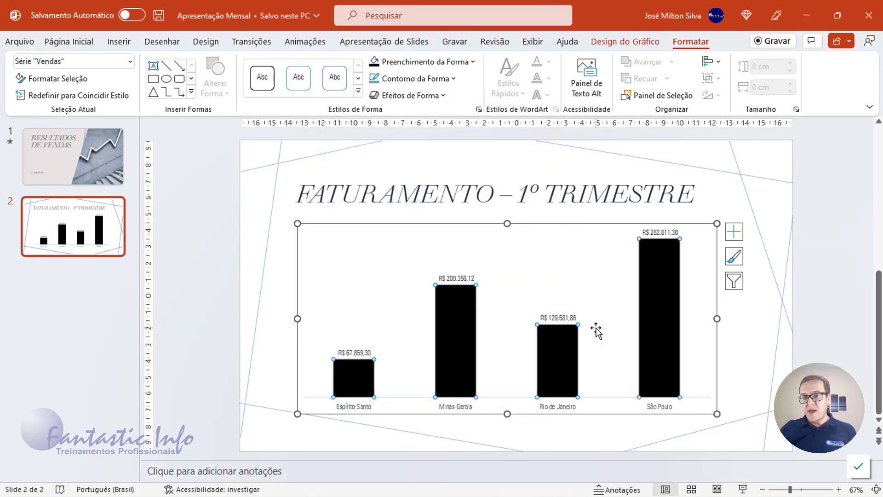
left_click(469, 62)
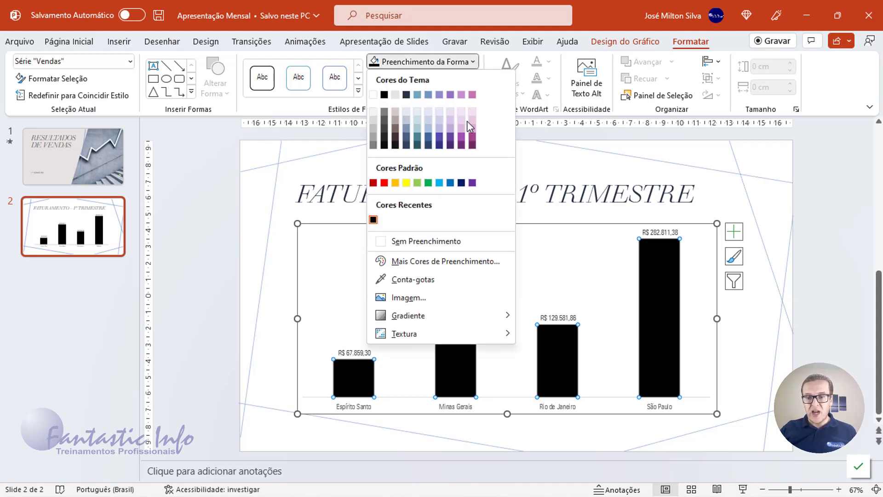
left_click(449, 146)
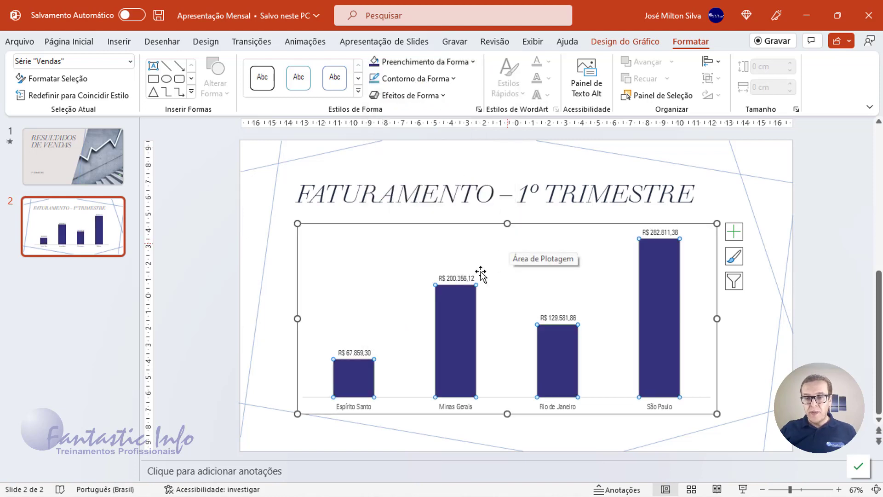
Step: Make the R$ value labels 20 pt bold Arial, then select the state-name axis labels
left_click(464, 279)
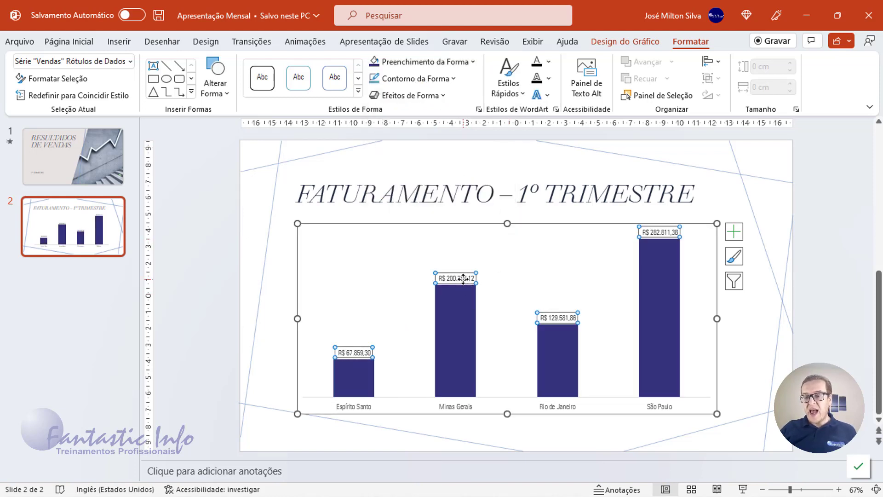
left_click(94, 42)
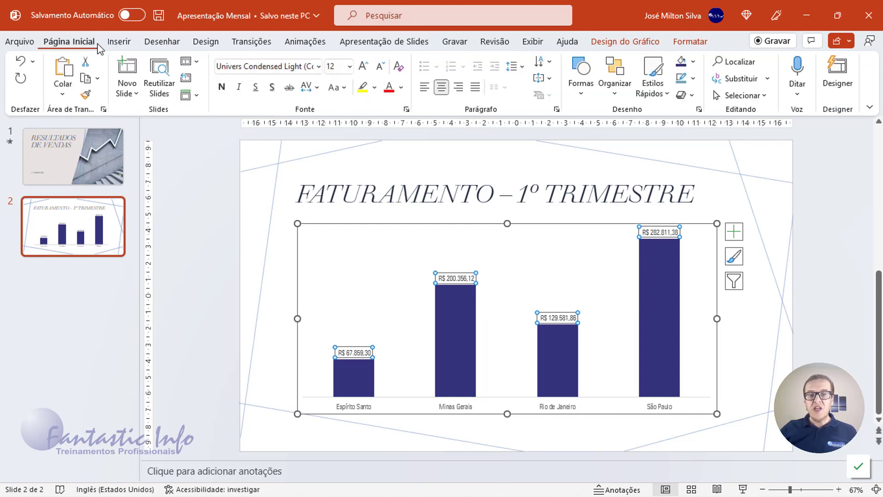
left_click(363, 67)
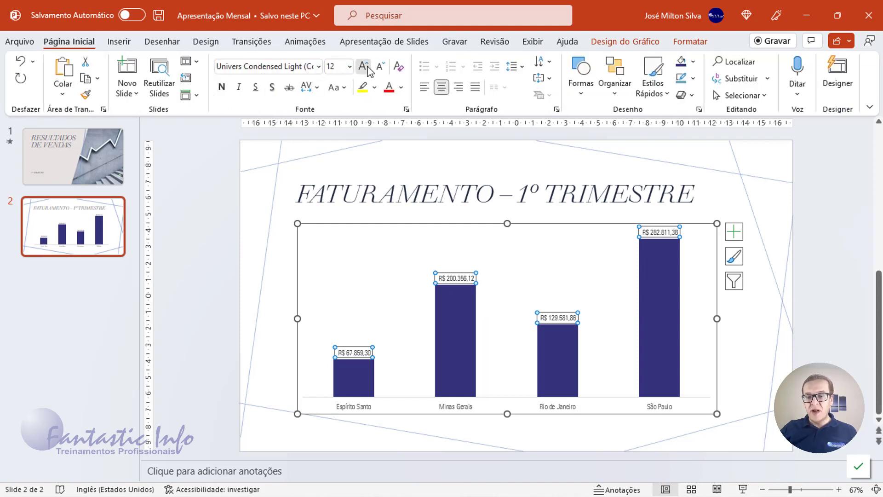
left_click(363, 66)
left_click(364, 67)
left_click(363, 66)
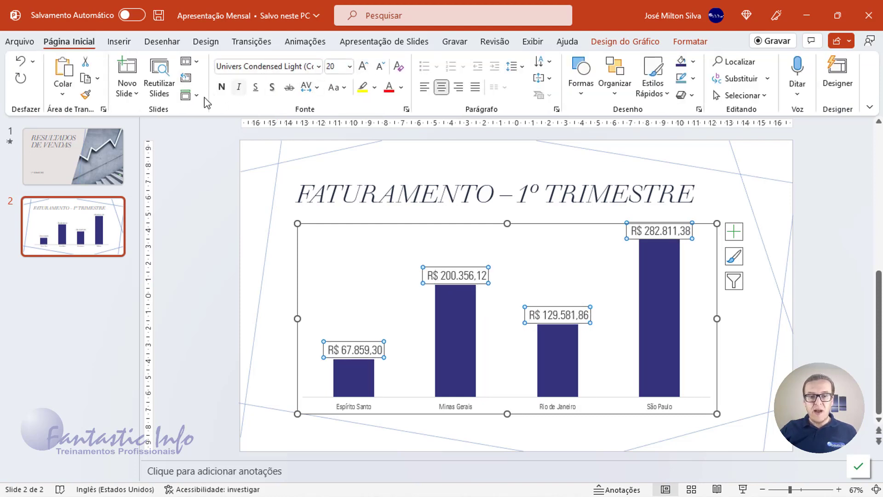
left_click(222, 89)
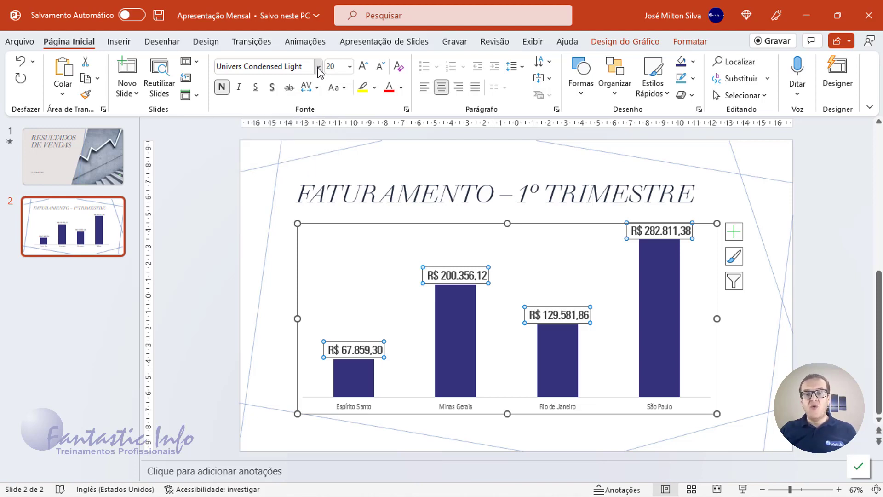
left_click(319, 67)
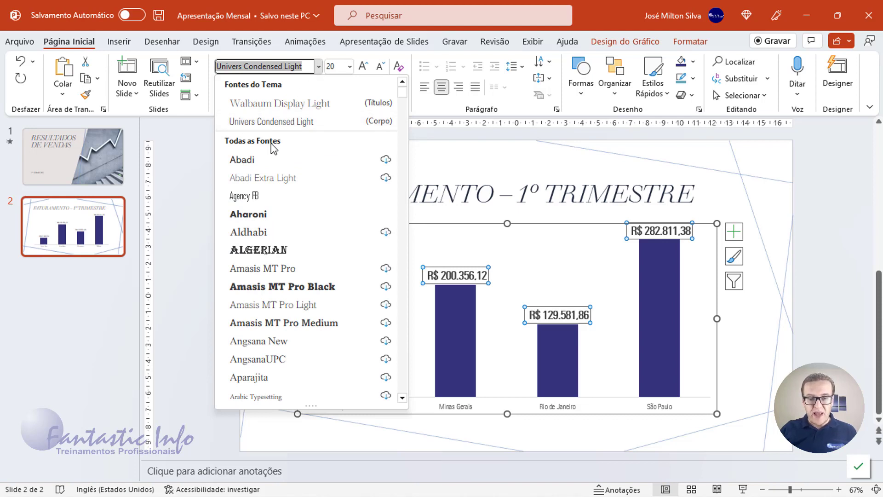
scroll(278, 239, "down", 1)
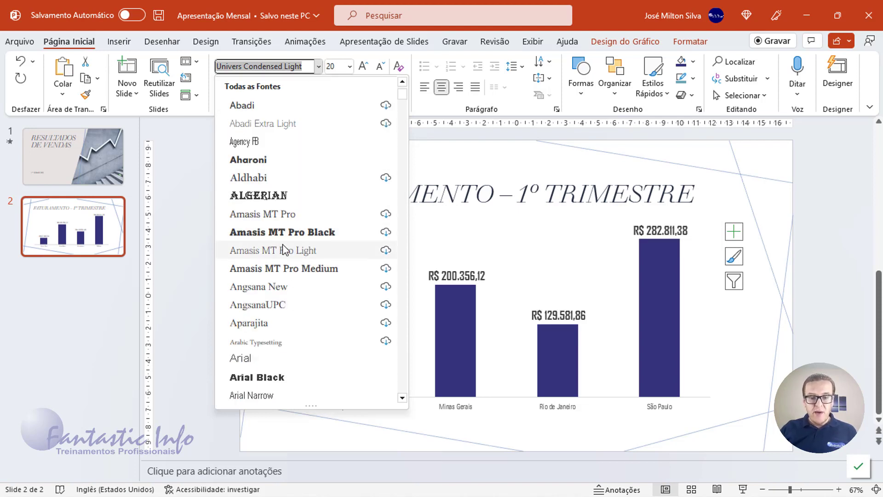
left_click(259, 358)
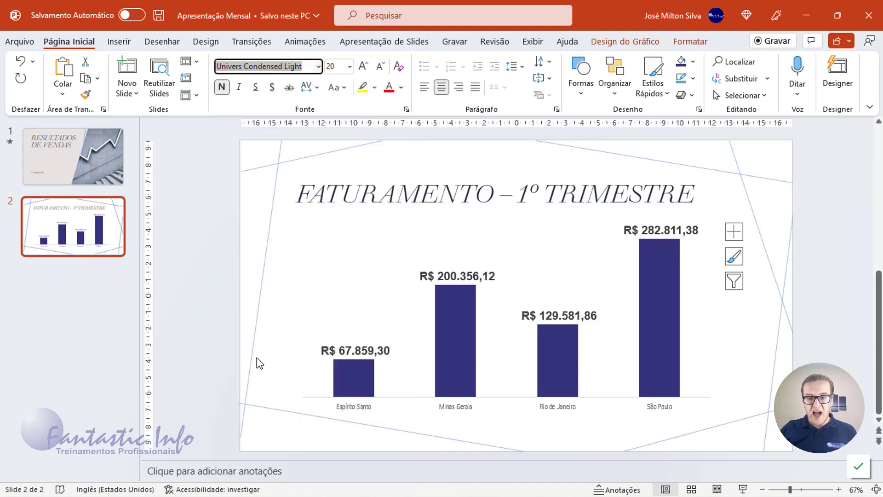
left_click(368, 407)
left_click(223, 88)
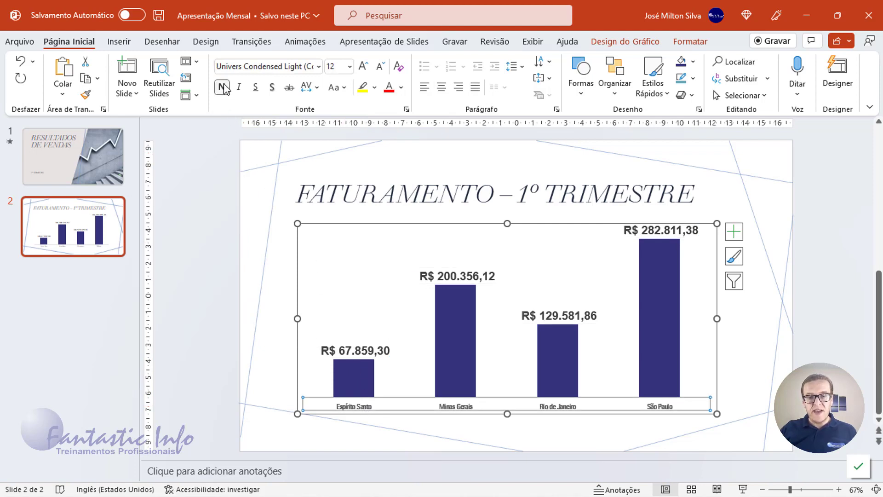
Step: Set the state names under the bars to 20 pt Arial in dark purple
left_click(365, 67)
left_click(365, 67)
left_click(365, 67)
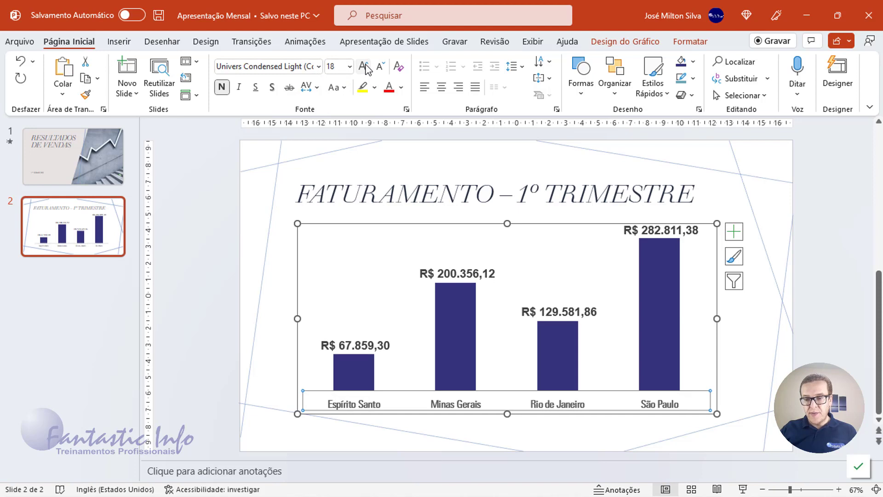
left_click(366, 67)
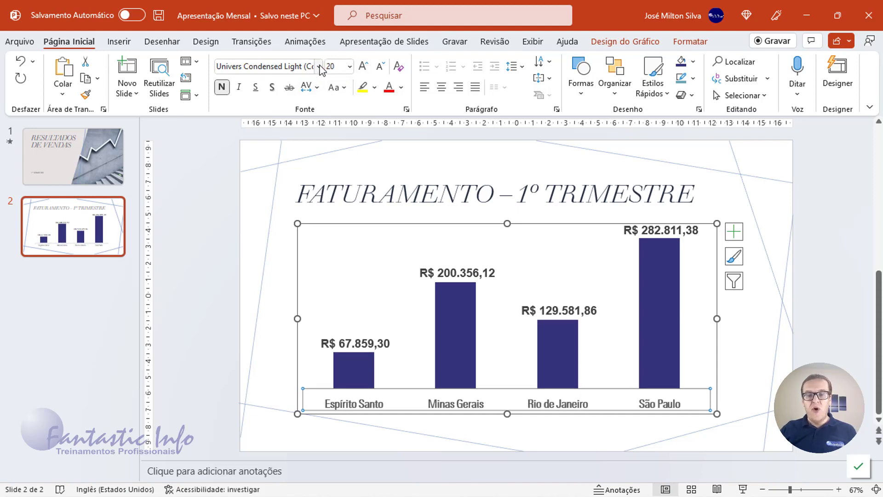
left_click(319, 67)
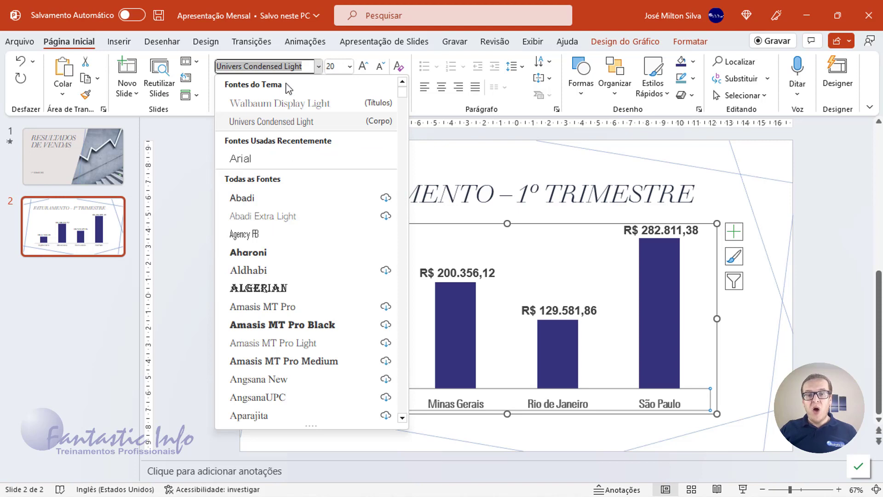
left_click(260, 161)
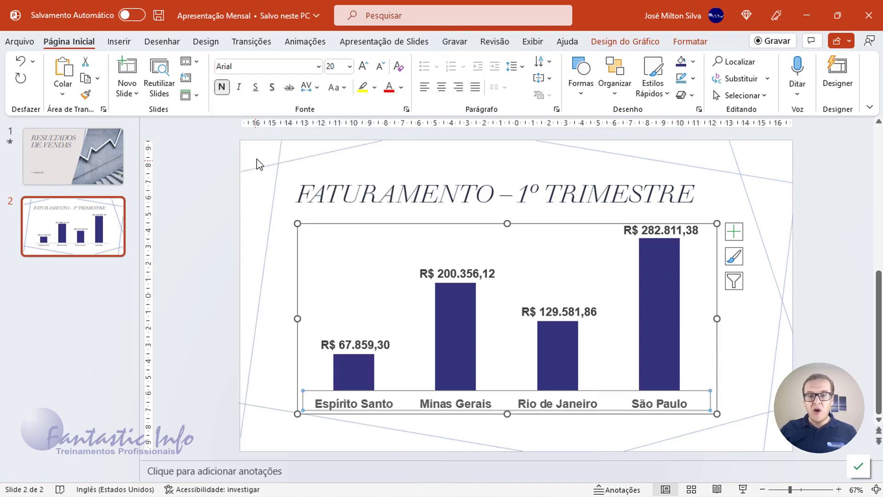
left_click(401, 87)
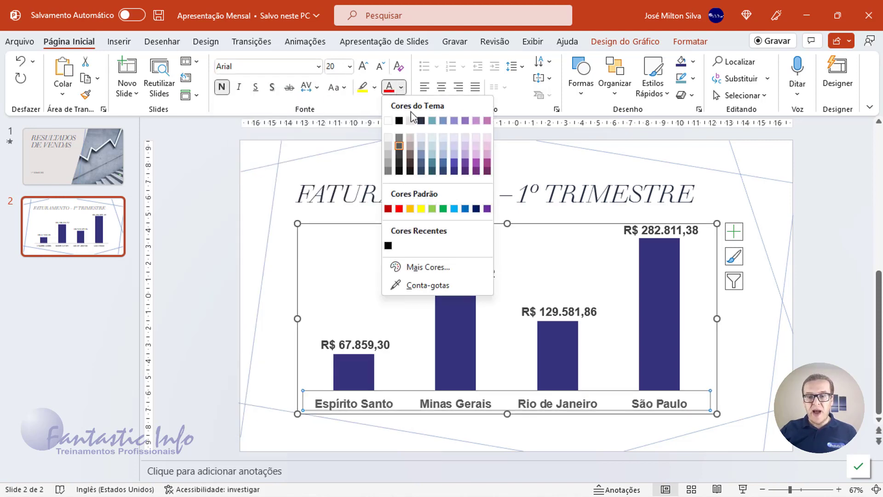
left_click(455, 172)
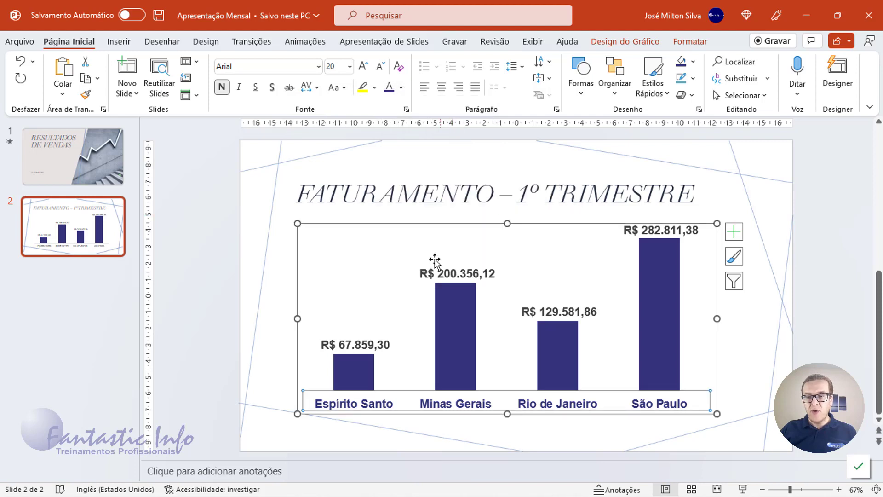
Step: Turn the four R$ value labels red
left_click(377, 348)
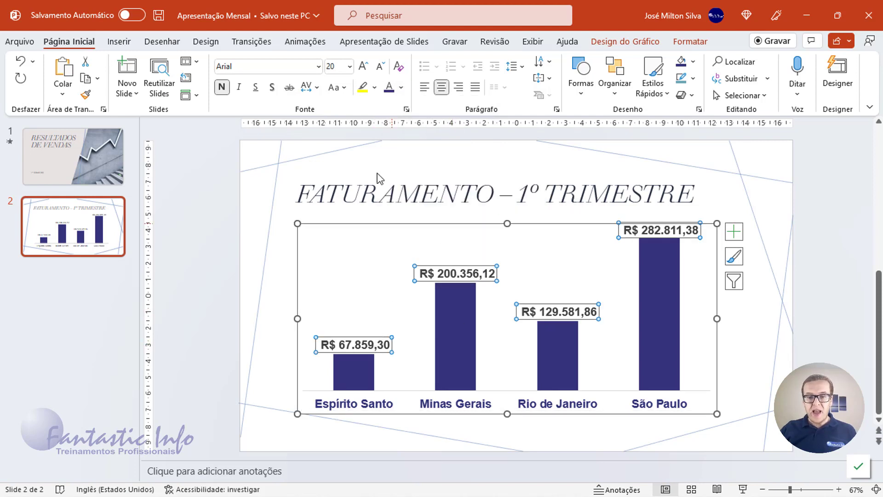
left_click(401, 87)
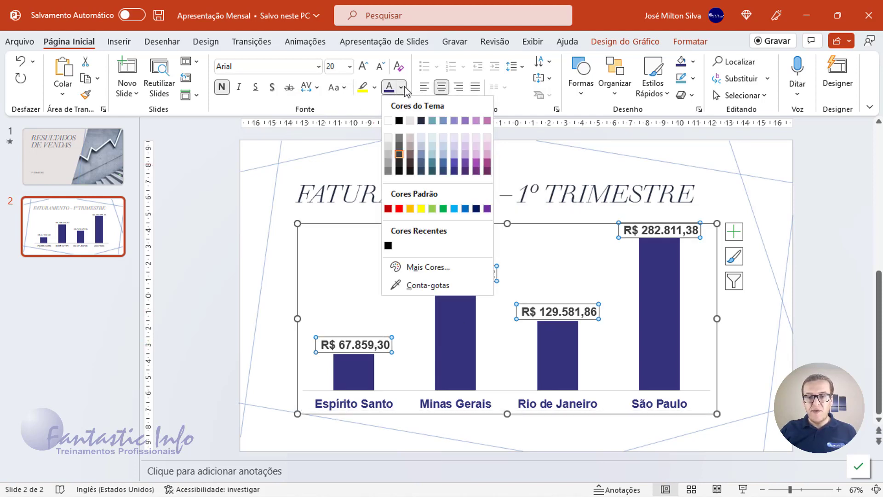
left_click(388, 209)
left_click(275, 247)
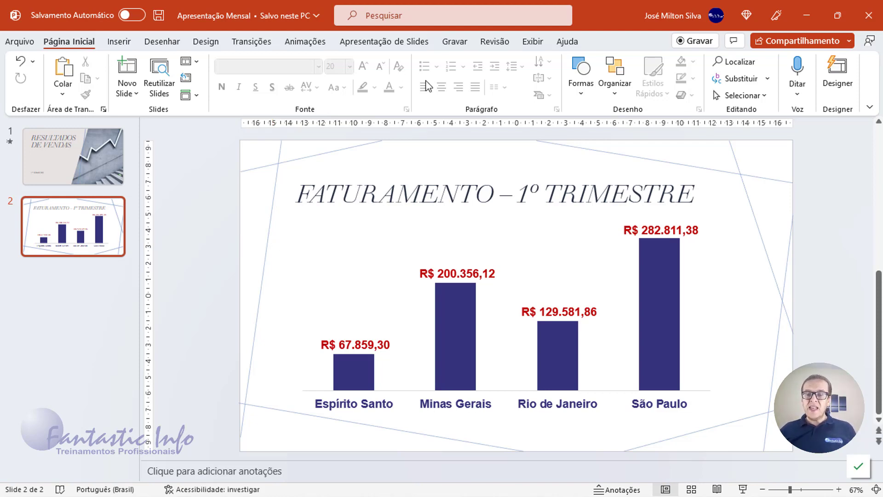
left_click(532, 288)
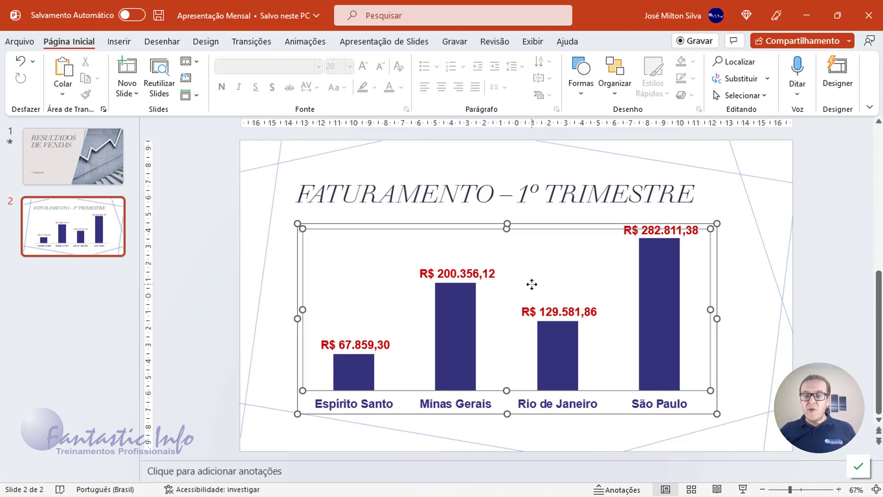
left_click(384, 227)
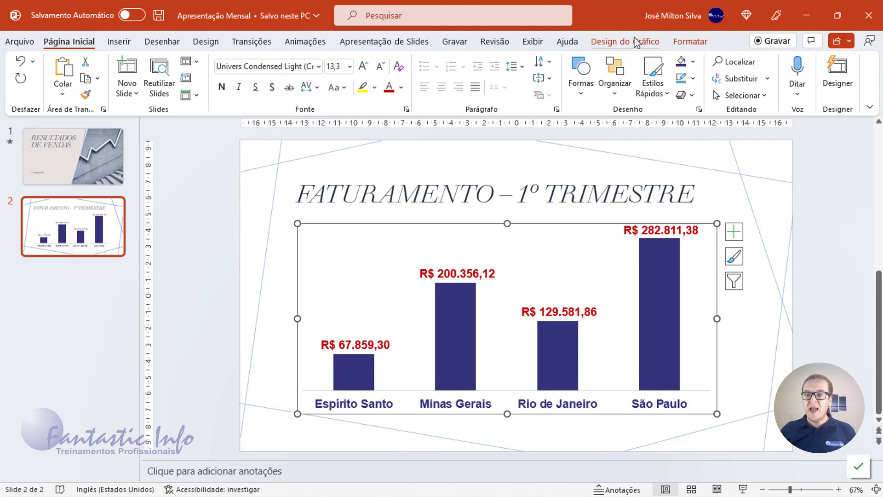
Step: In the chart data sheet, change Espírito Santo's B2 value from 67859,3 to 87859,3
left_click(636, 42)
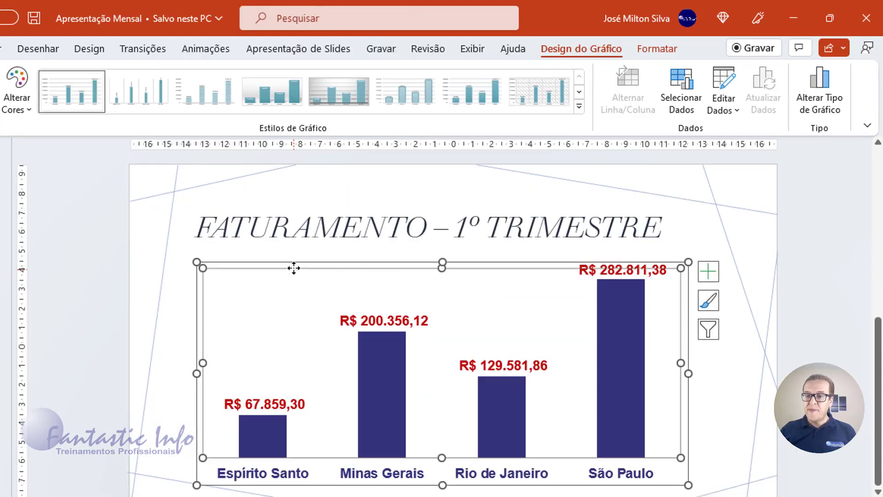
left_click(729, 113)
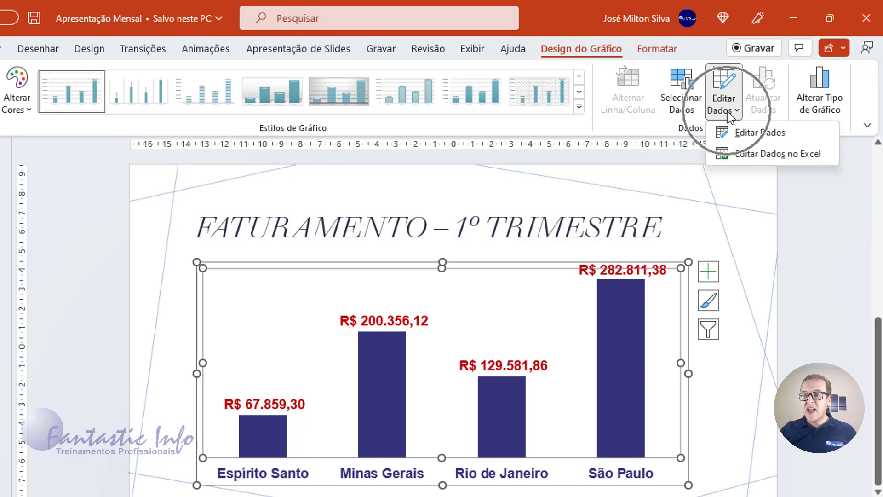
left_click(755, 136)
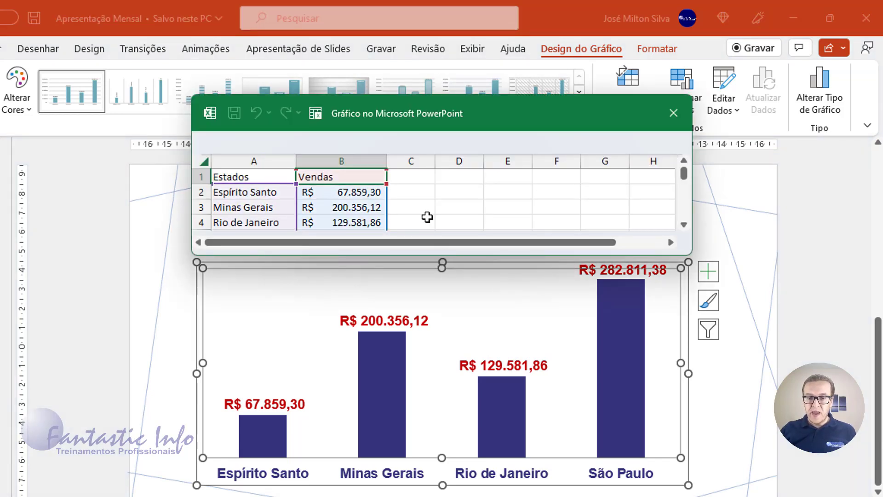
left_click_drag(527, 95, 500, 69)
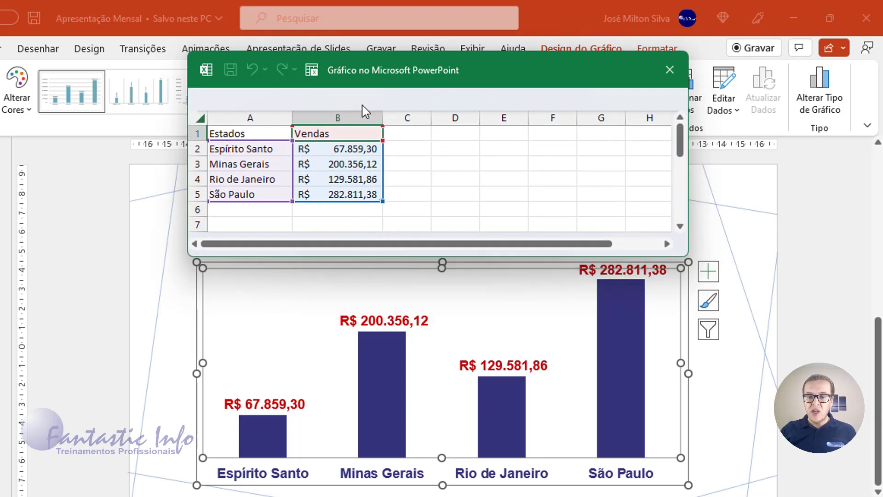
left_click(334, 148)
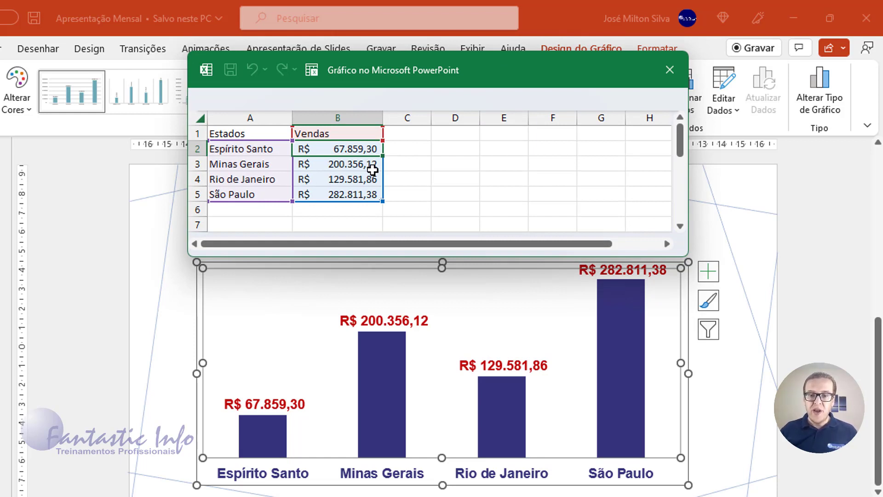
double_click(348, 149)
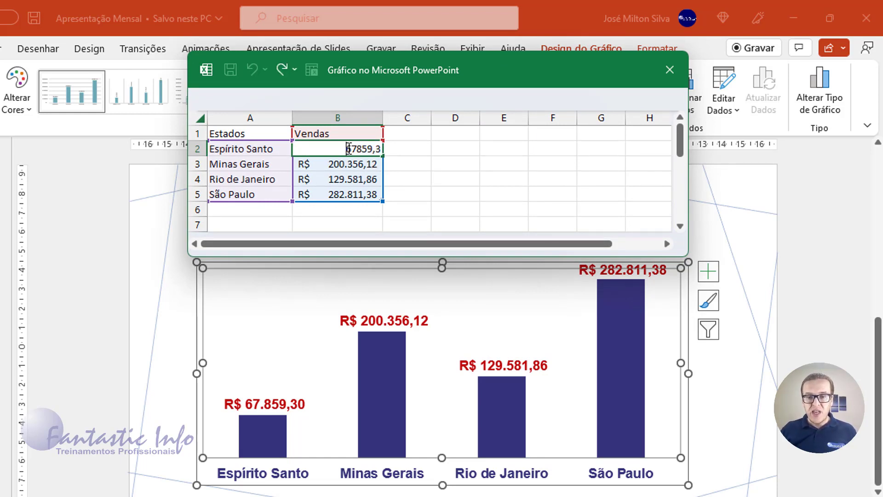
key("Delete")
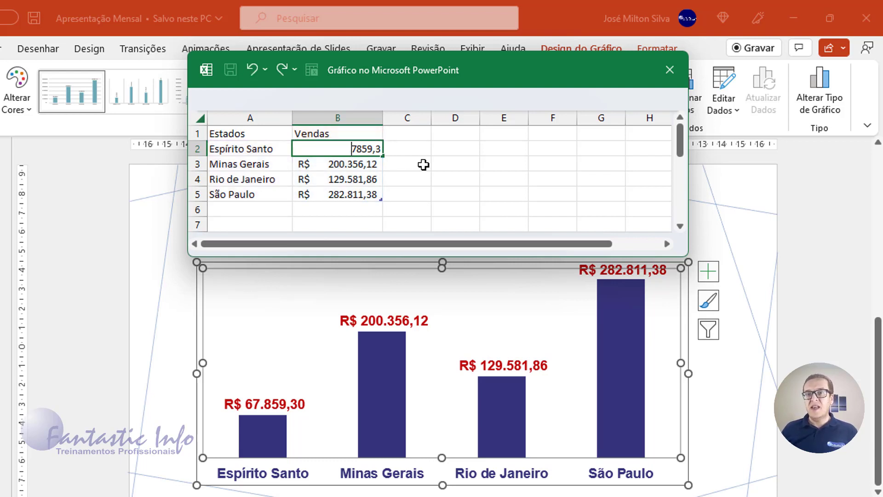
type("8")
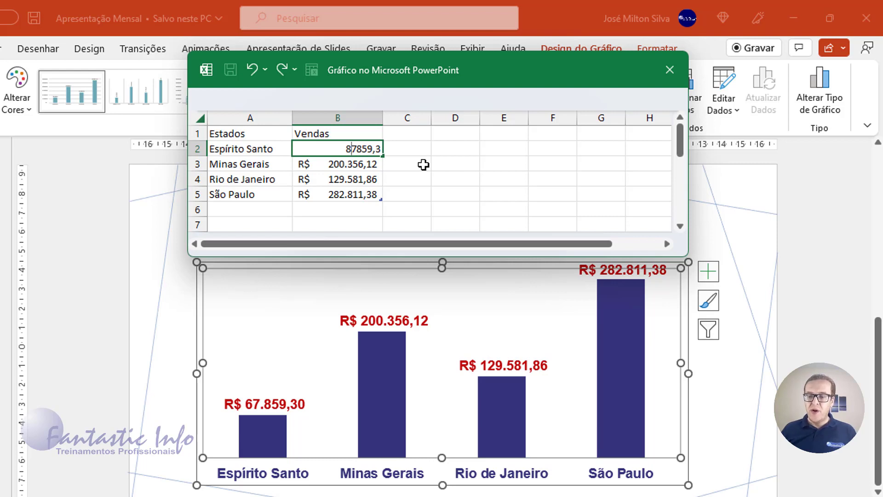
key("Return")
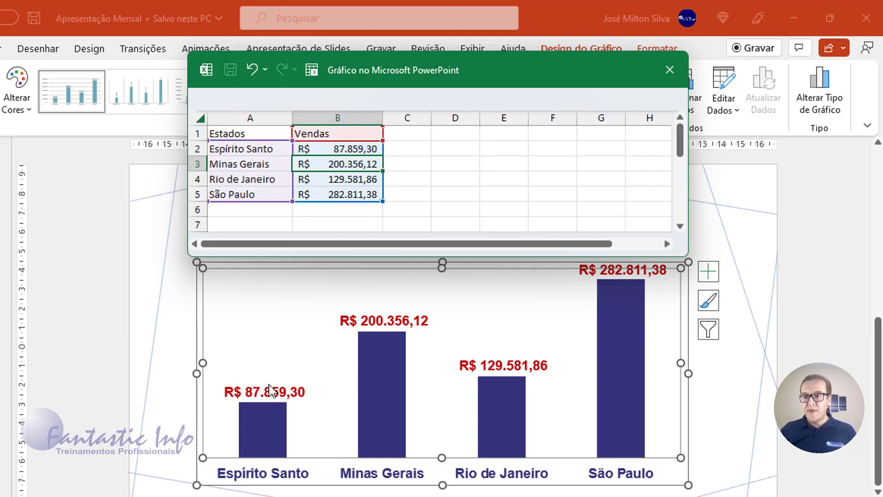
Step: Reopen the chart data in full, maximized Excel
left_click(667, 70)
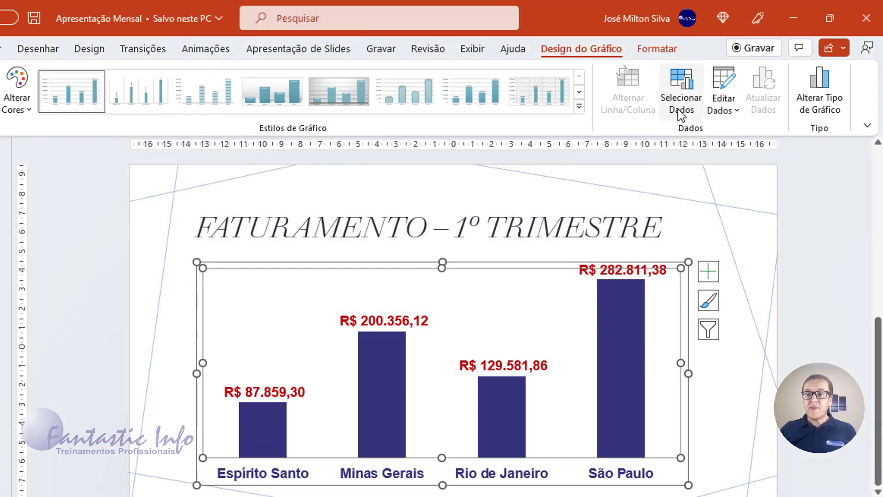
left_click(736, 111)
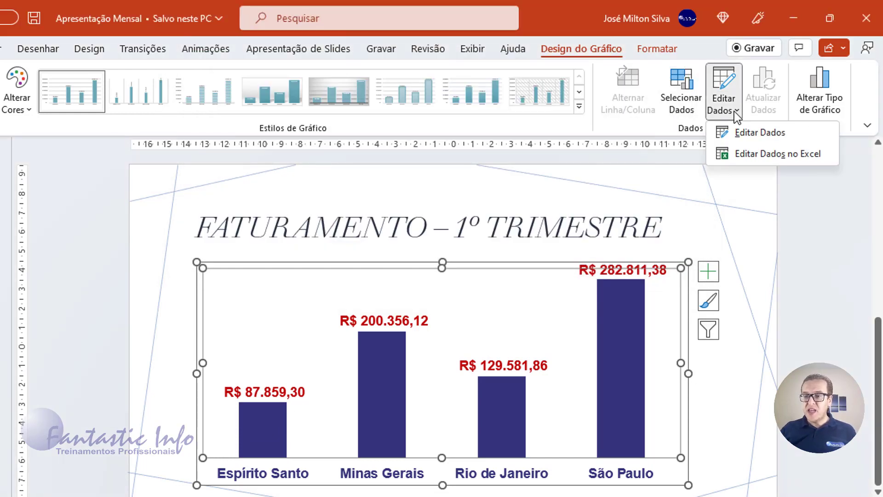
left_click(758, 156)
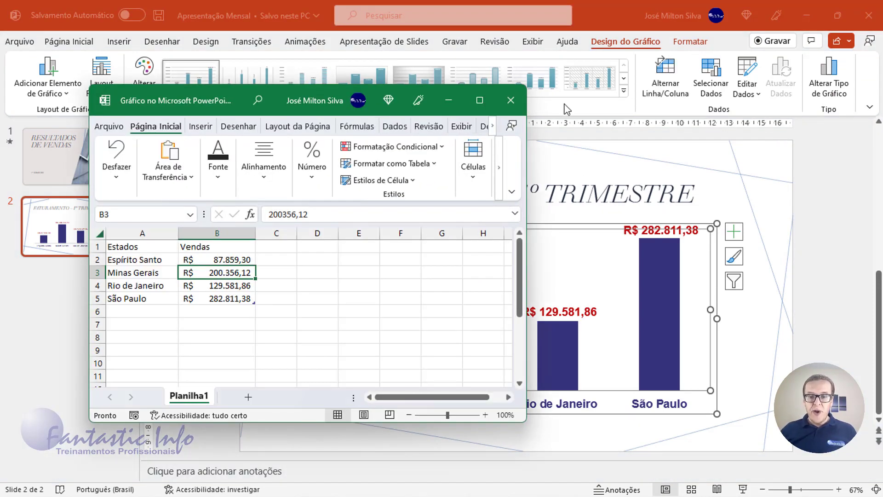
left_click(478, 106)
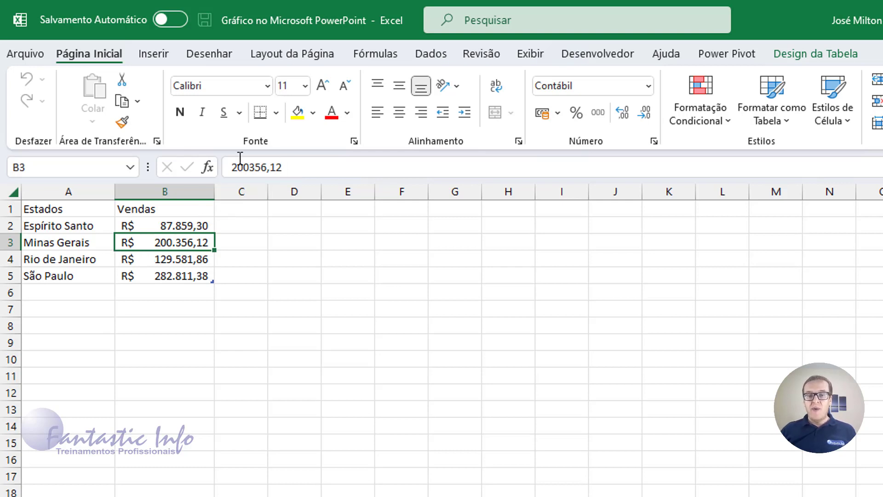
Step: Edit Espírito Santo's sales cell from 87859,3 to 107859,3
mouse_move(69, 211)
left_mouse_down()
mouse_move(171, 267)
mouse_move(173, 277)
left_mouse_up()
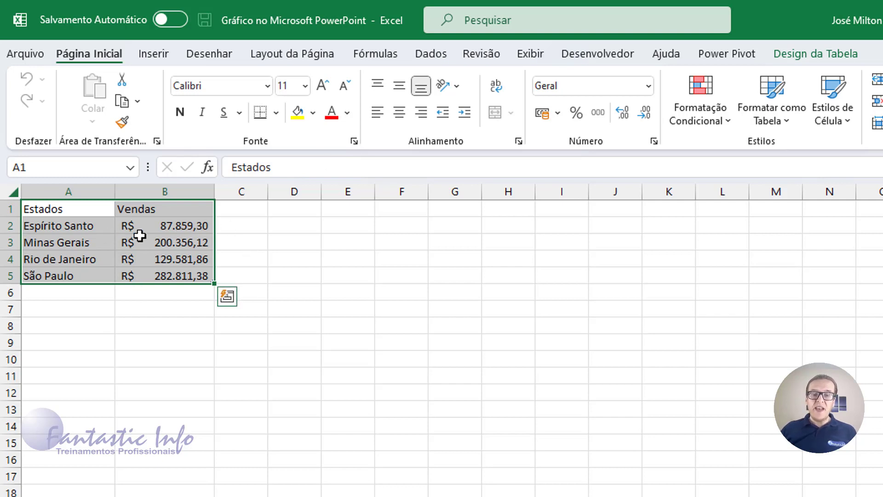
left_click(162, 224)
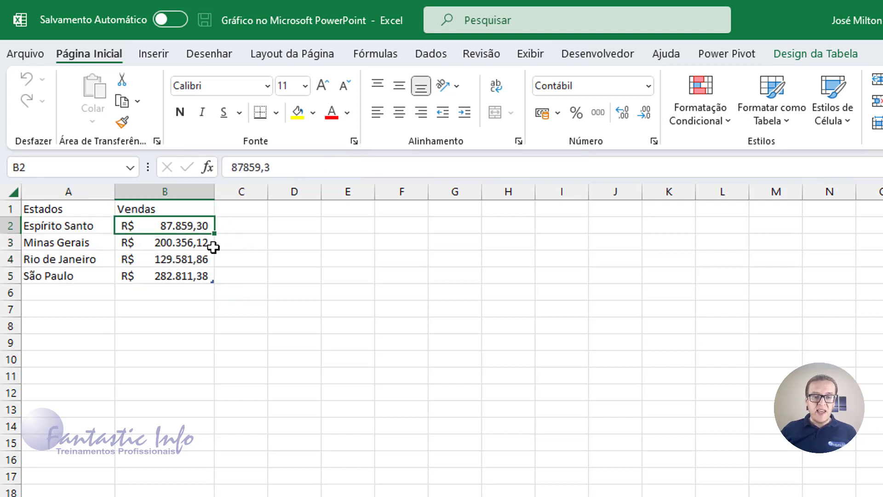
double_click(165, 226)
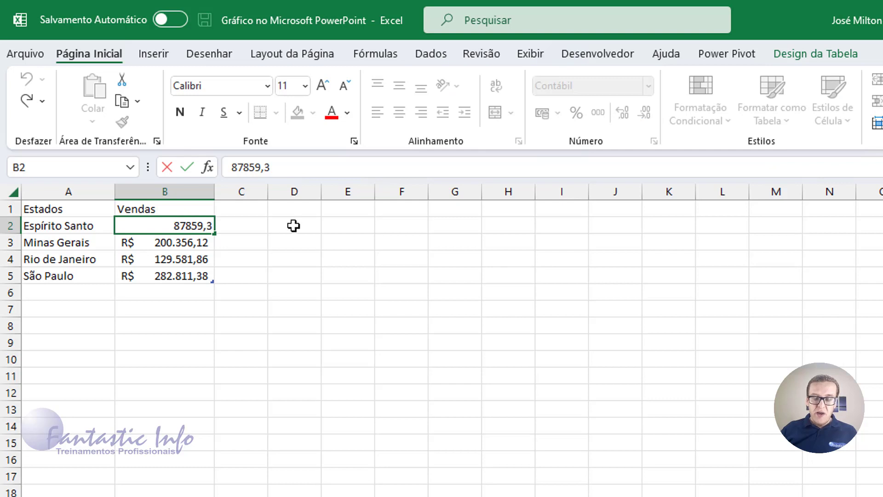
key("Delete")
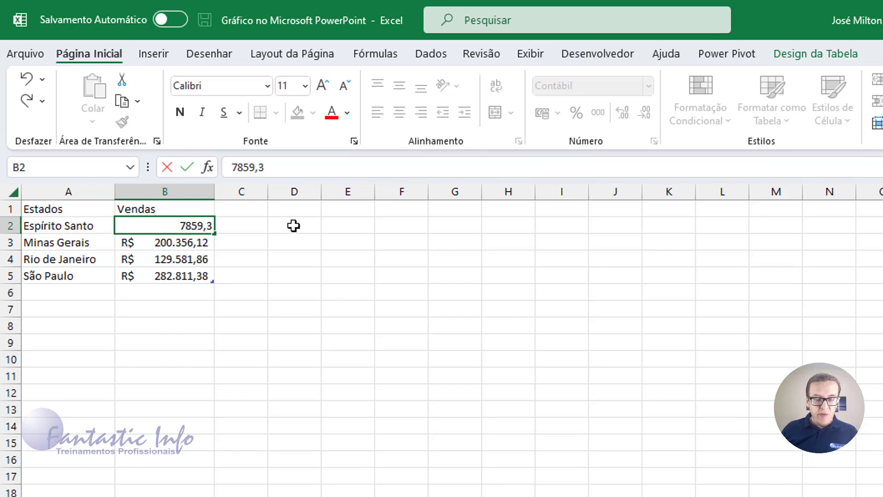
type("108")
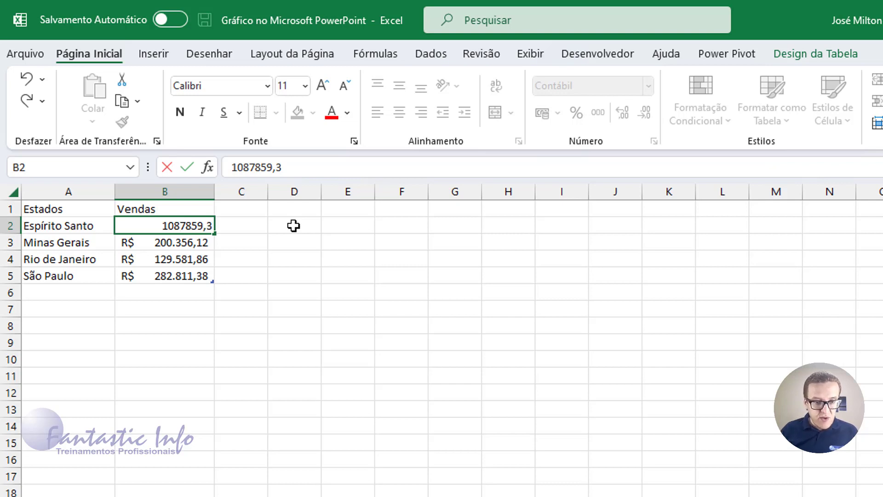
key("BackSpace")
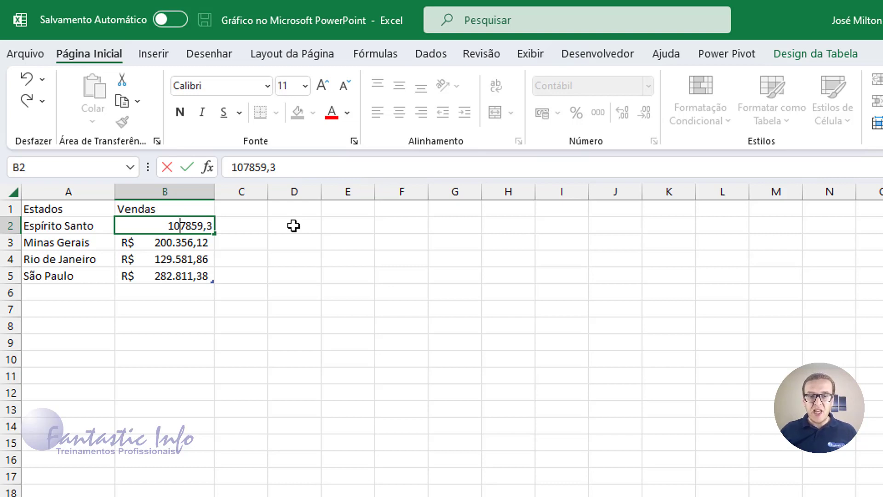
key("Return")
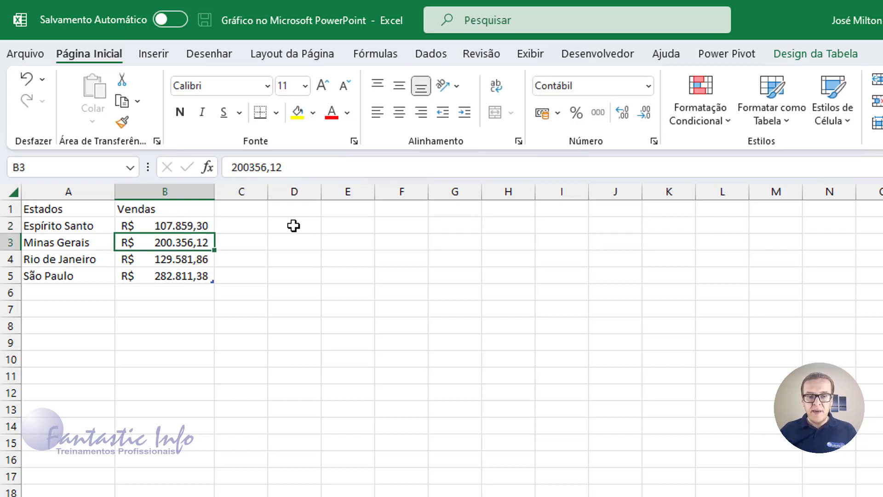
left_click(199, 227)
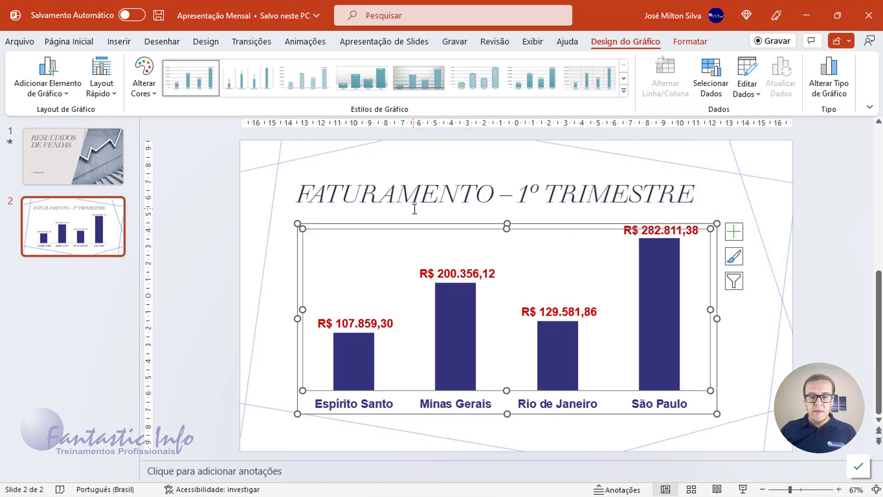
left_click(357, 331)
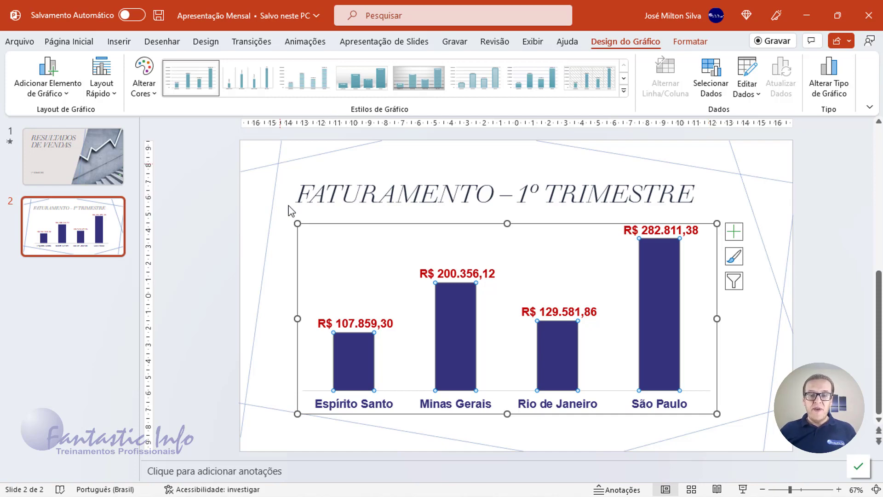
left_click(269, 218)
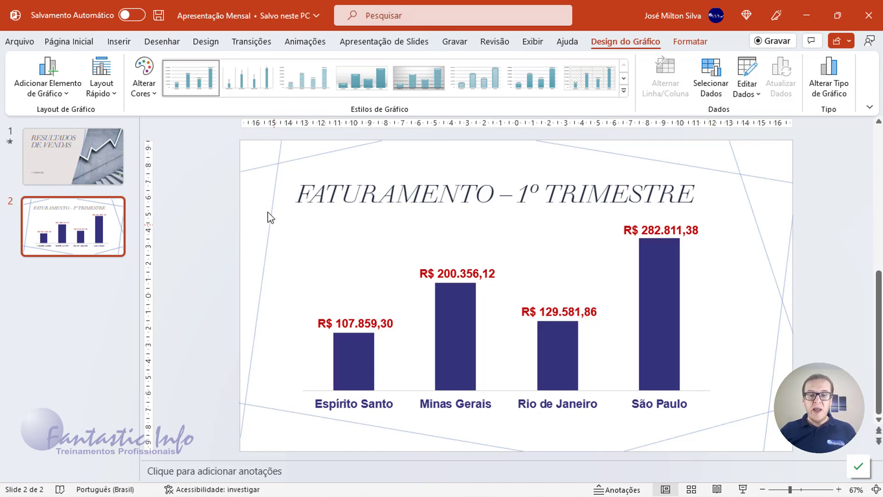
left_click(119, 41)
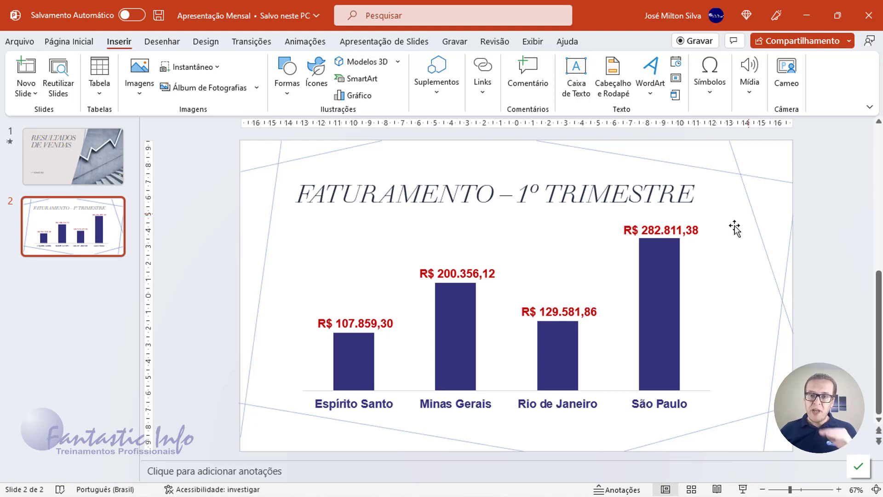
Step: Give the chart an Apagar entrance animation, De baixo, Por Elemento da Série
left_click(552, 251)
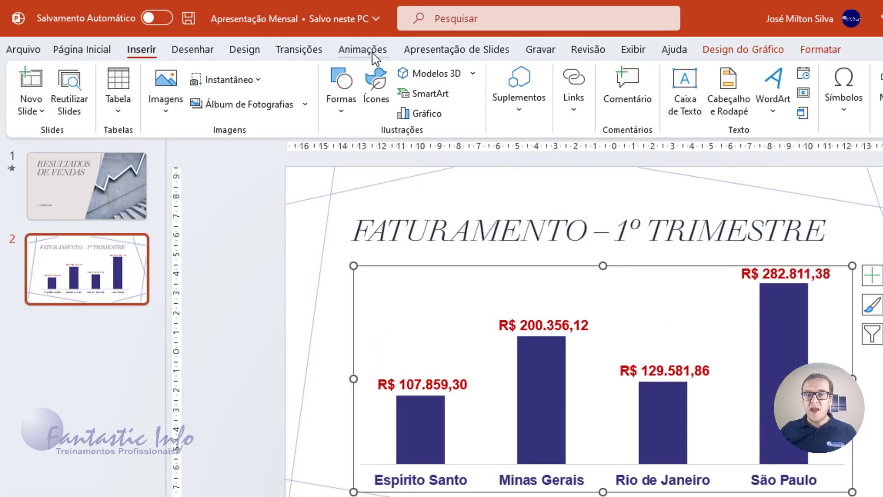
left_click(373, 51)
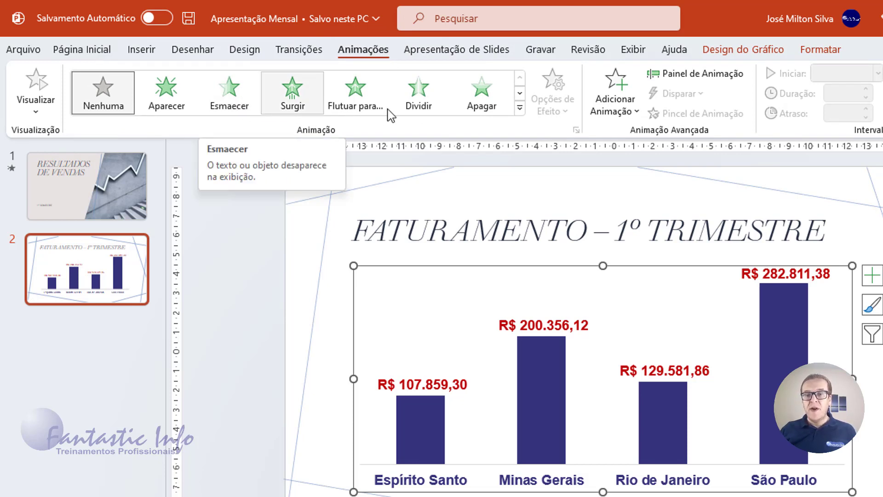
left_click(483, 109)
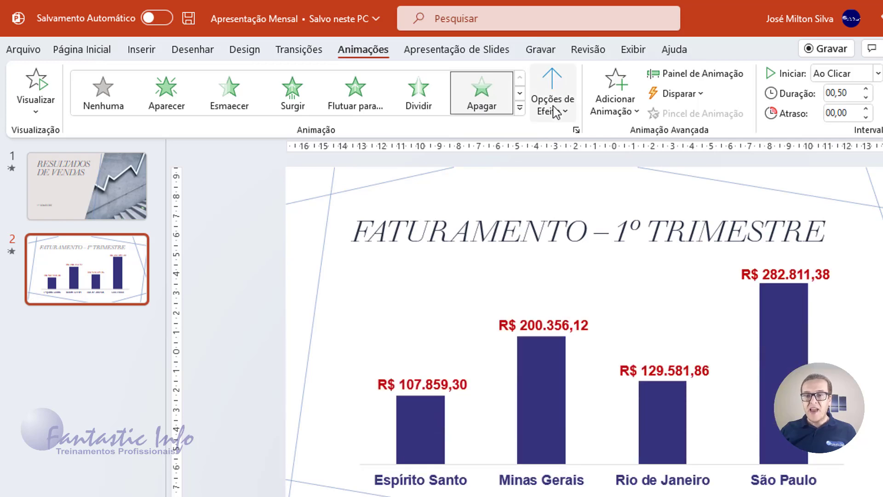
left_click(554, 110)
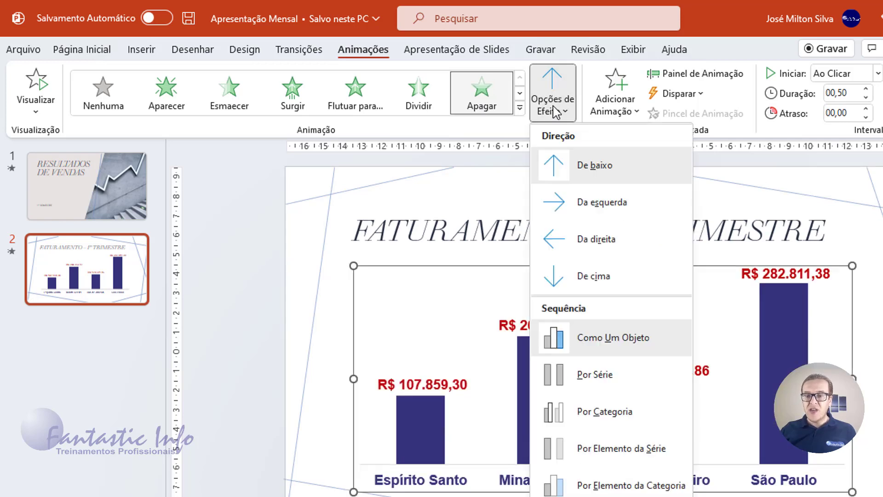
left_click(607, 173)
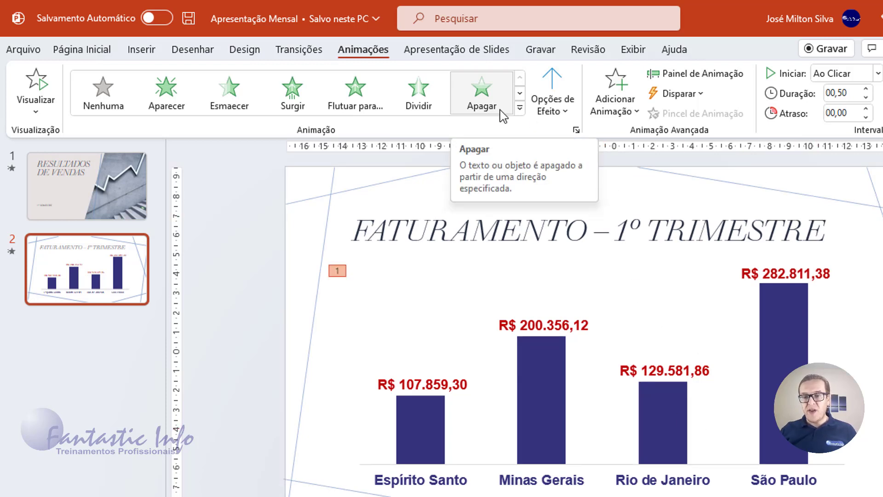
left_click(566, 119)
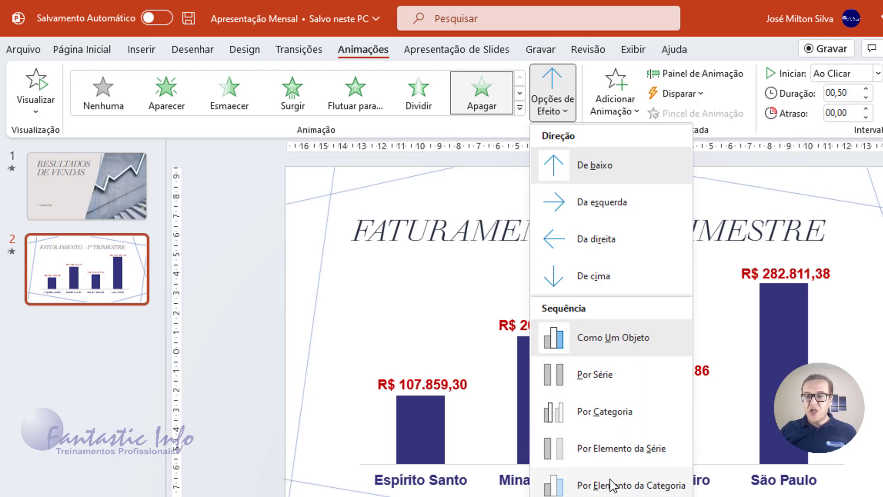
left_click(612, 454)
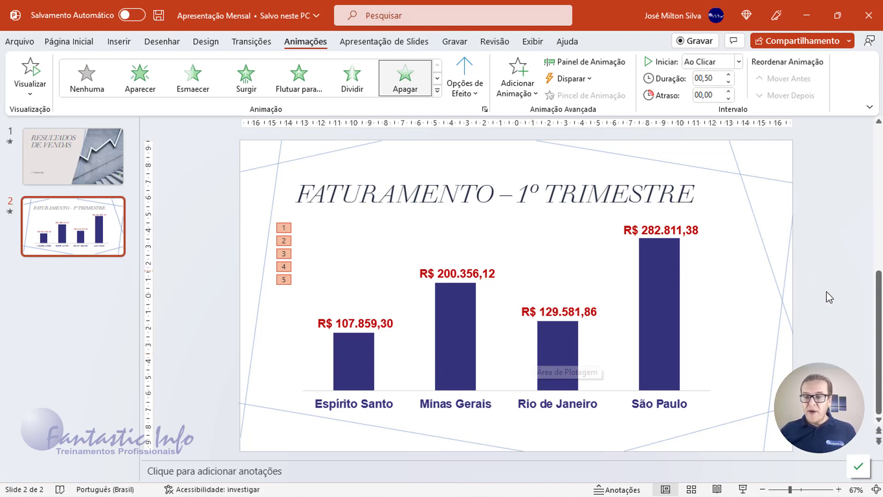
left_click(744, 490)
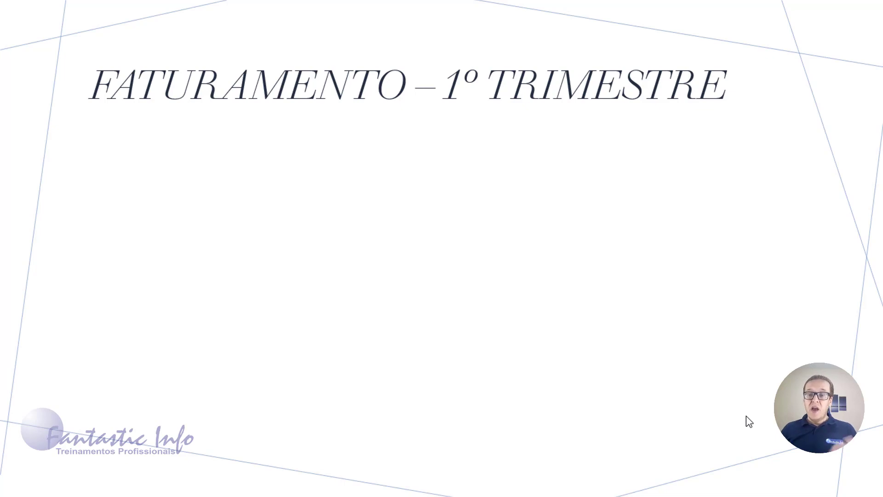
left_click(746, 415)
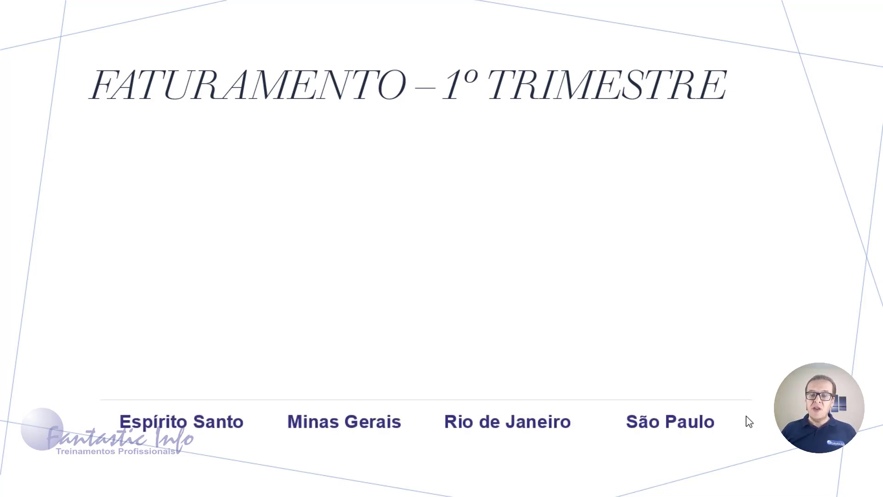
left_click(746, 421)
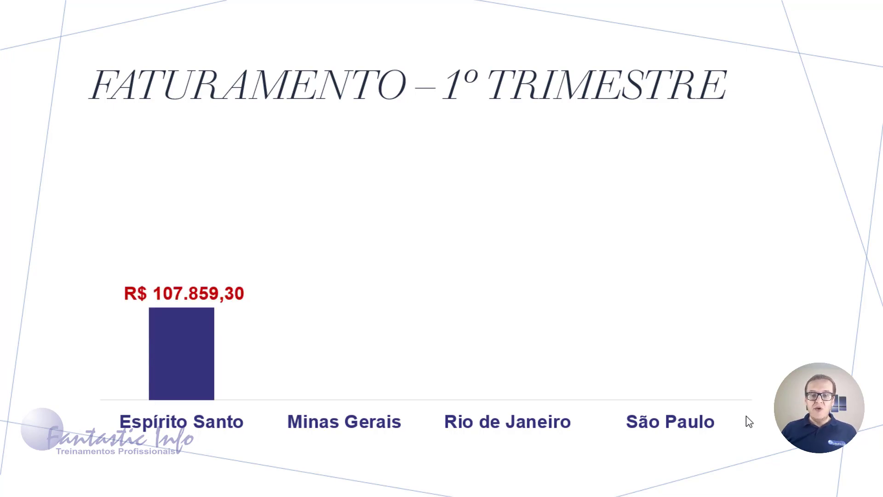
left_click(746, 416)
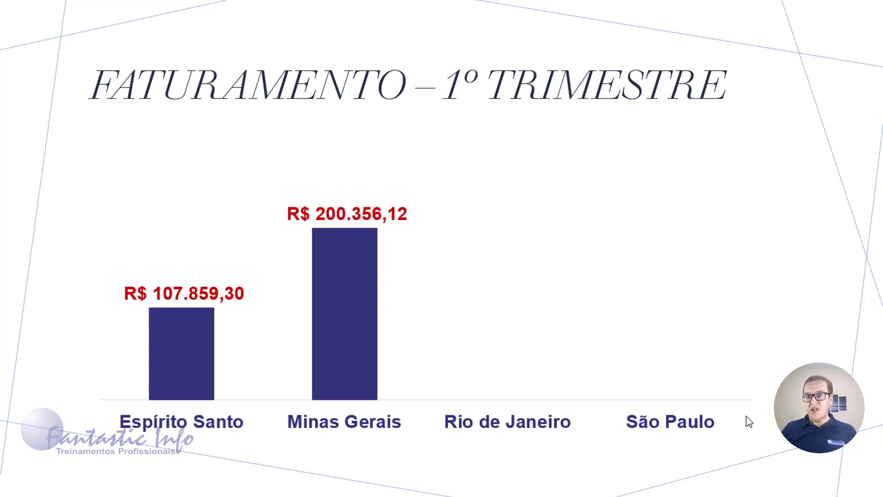
left_click(746, 416)
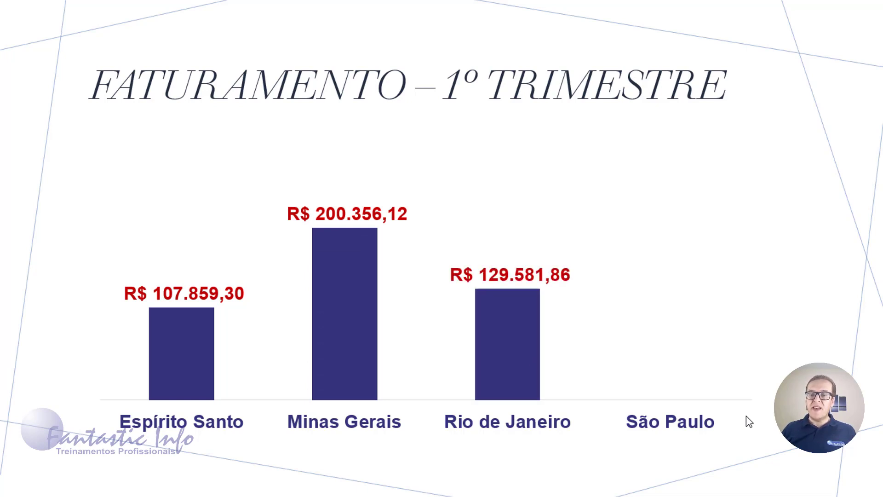
left_click(746, 415)
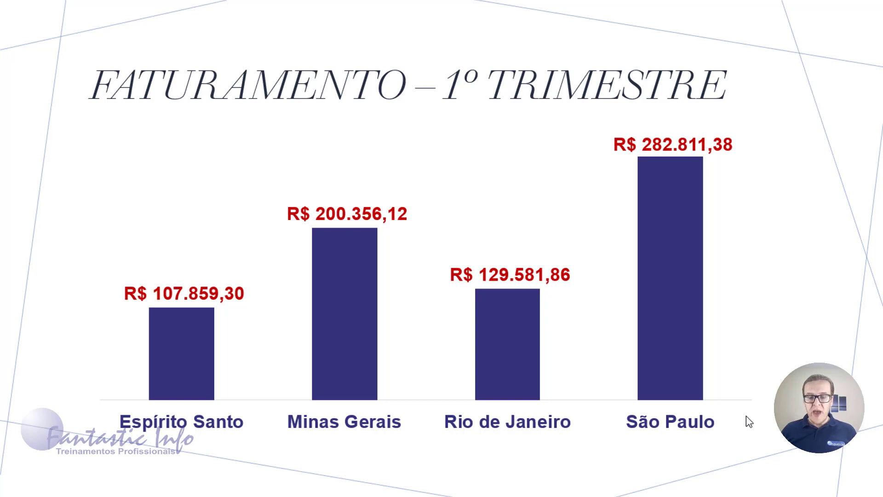
key("Escape")
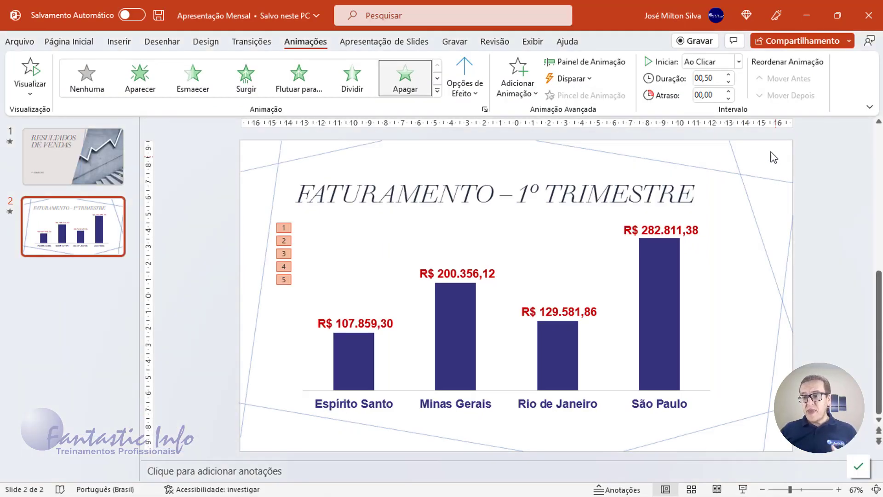
left_click(761, 183)
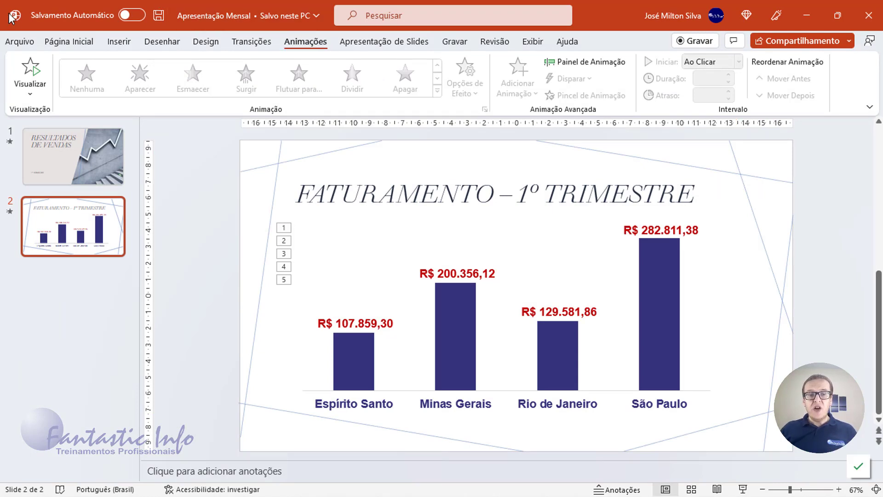
left_click(51, 40)
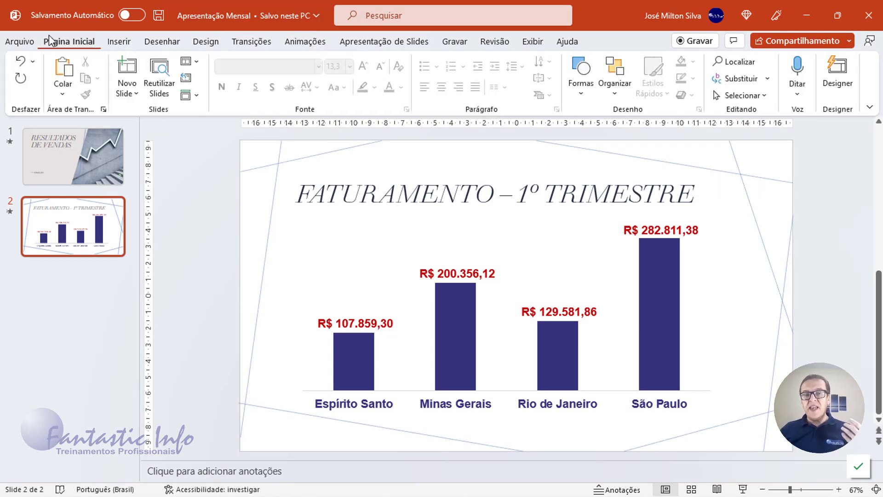